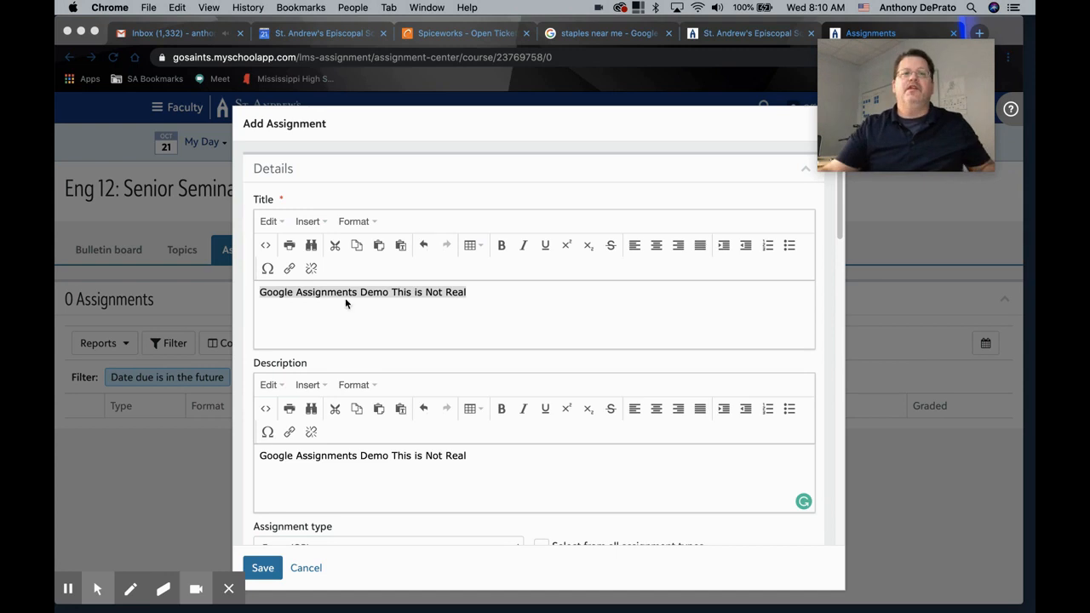
Step: Close the e-mail inbox tab and review the new assignment's title, description, type, gradebook evaluation, attachments and links
{"action": "left_click", "coordinate": [242, 34]}
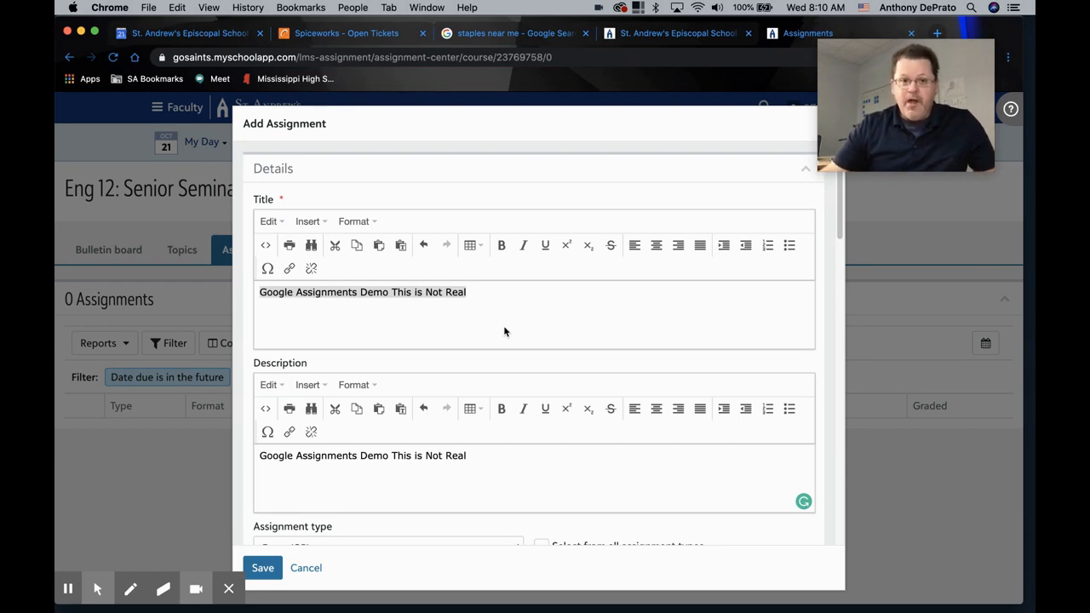
{"action": "scroll", "coordinate": [523, 333], "scroll_direction": "down", "scroll_amount": 1}
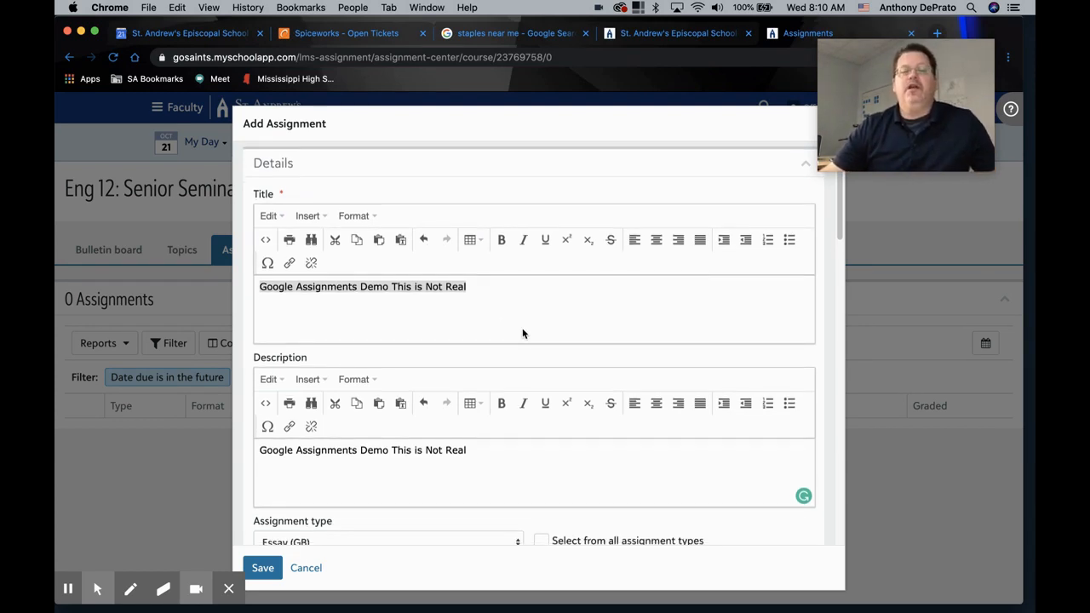
{"action": "scroll", "coordinate": [523, 334], "scroll_direction": "up", "scroll_amount": 1}
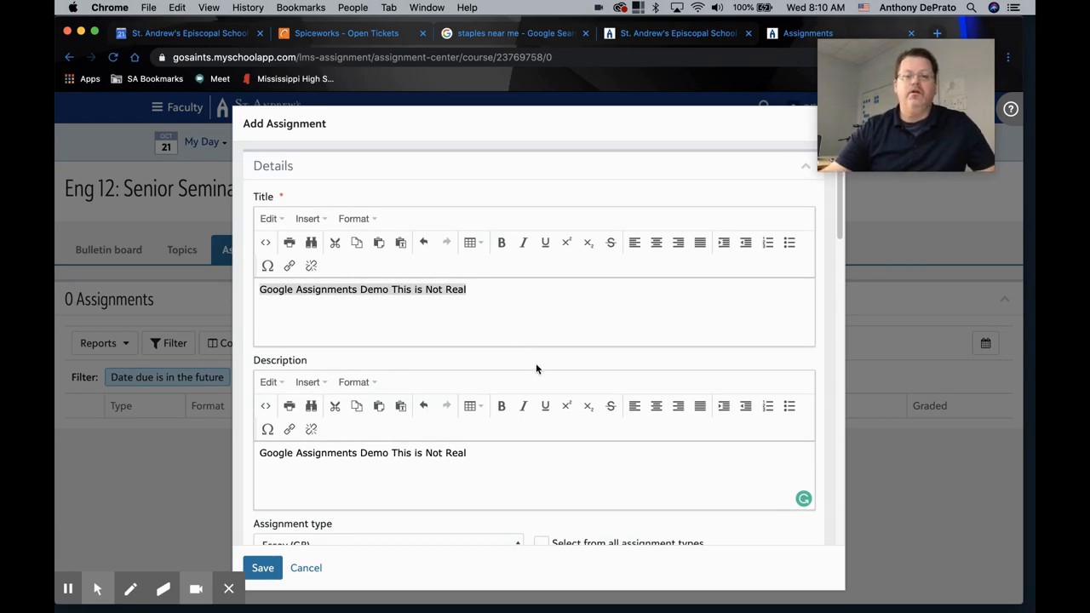
{"action": "scroll", "coordinate": [536, 365], "scroll_direction": "down", "scroll_amount": 5}
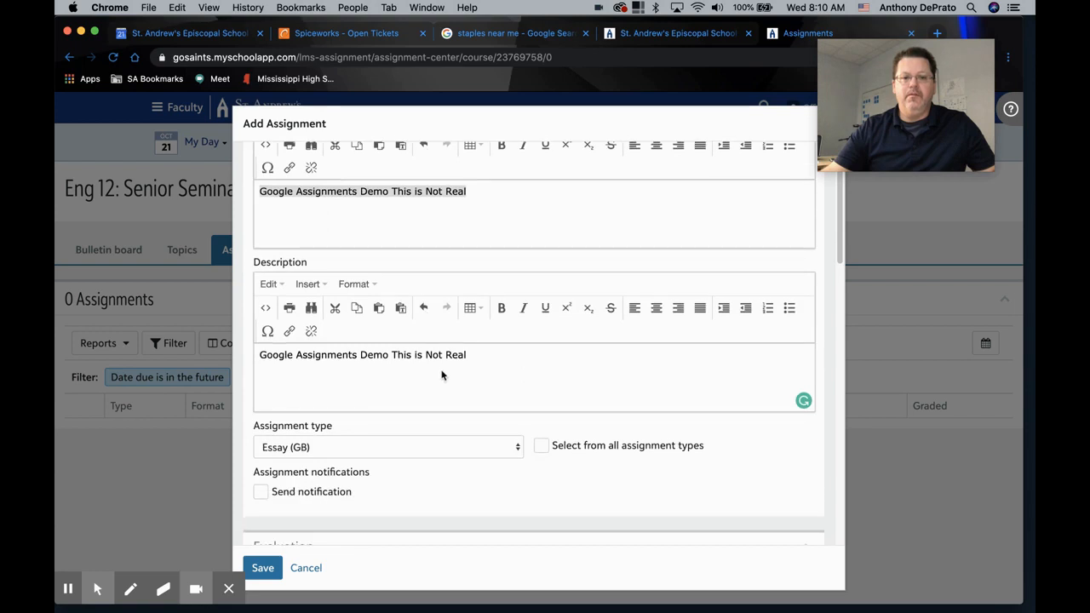
{"action": "scroll", "coordinate": [498, 375], "scroll_direction": "down", "scroll_amount": 3}
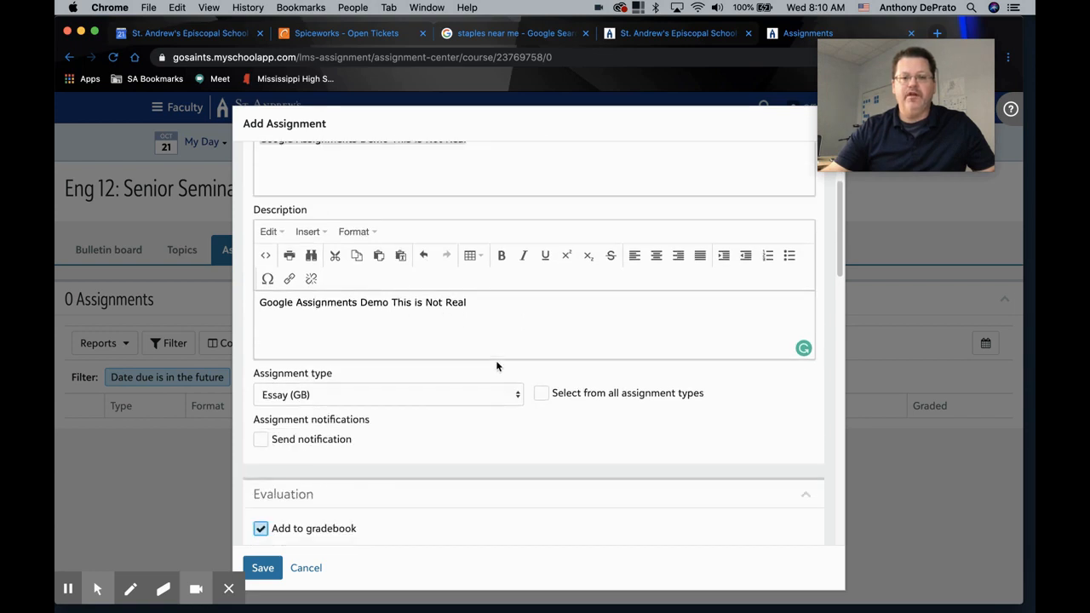
{"action": "scroll", "coordinate": [472, 443], "scroll_direction": "down", "scroll_amount": 15}
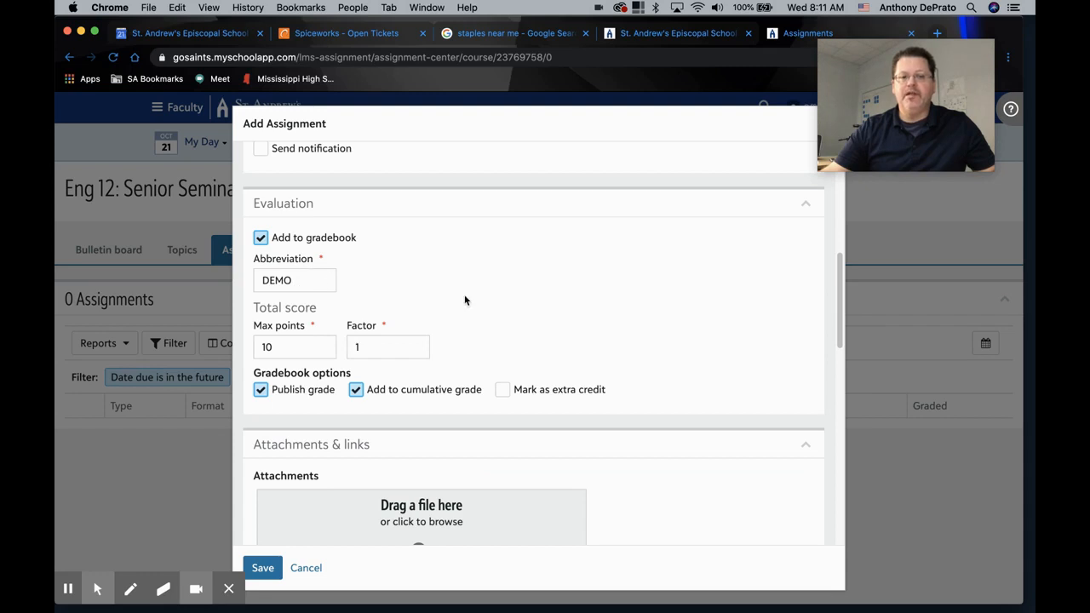
{"action": "scroll", "coordinate": [647, 384], "scroll_direction": "down", "scroll_amount": 1}
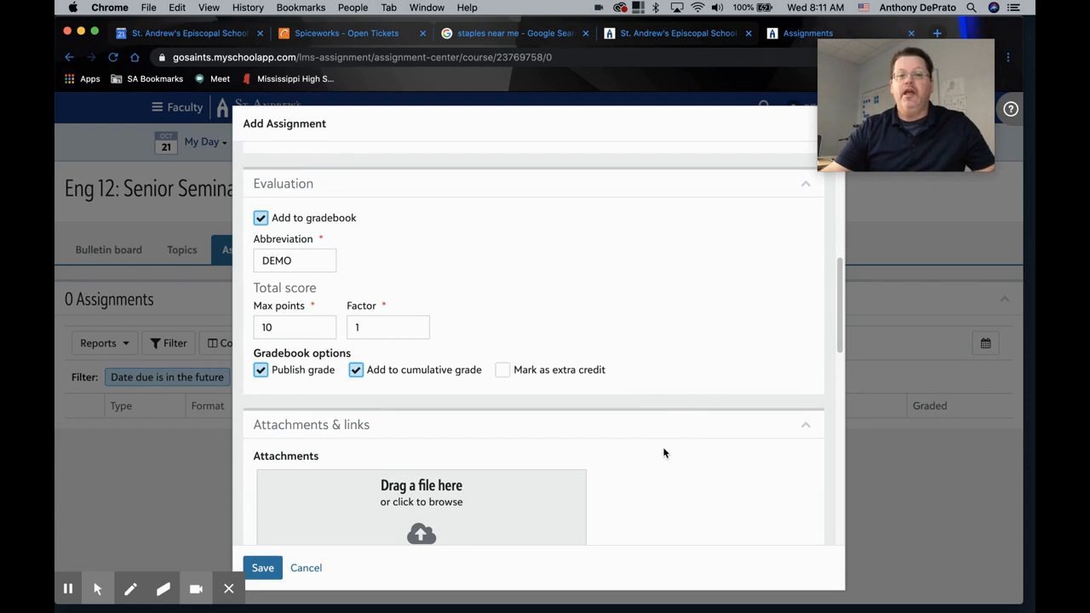
{"action": "scroll", "coordinate": [664, 453], "scroll_direction": "down", "scroll_amount": 5}
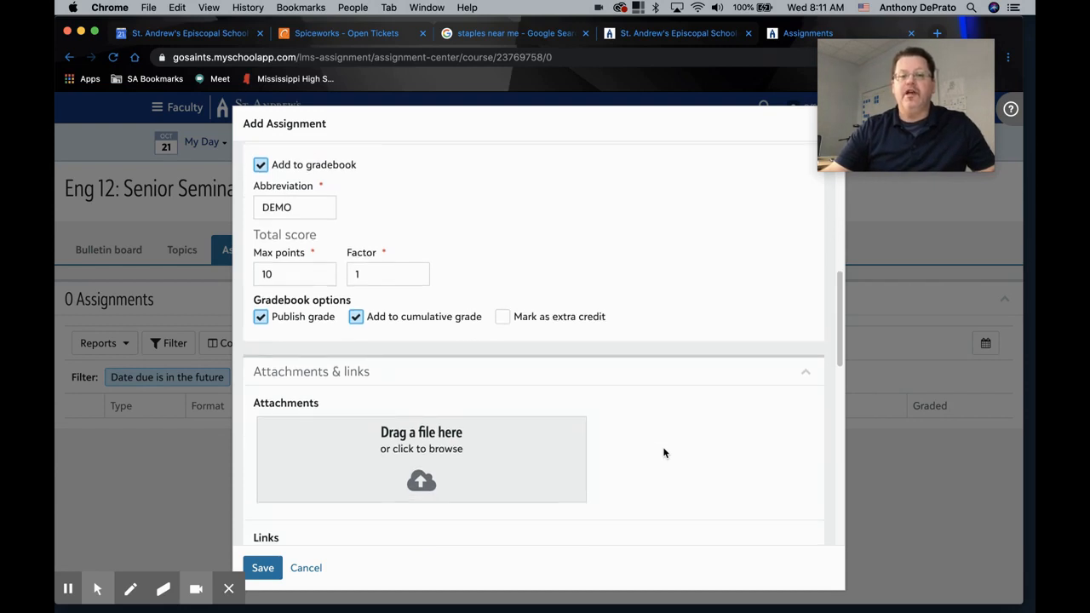
{"action": "scroll", "coordinate": [665, 453], "scroll_direction": "down", "scroll_amount": 1}
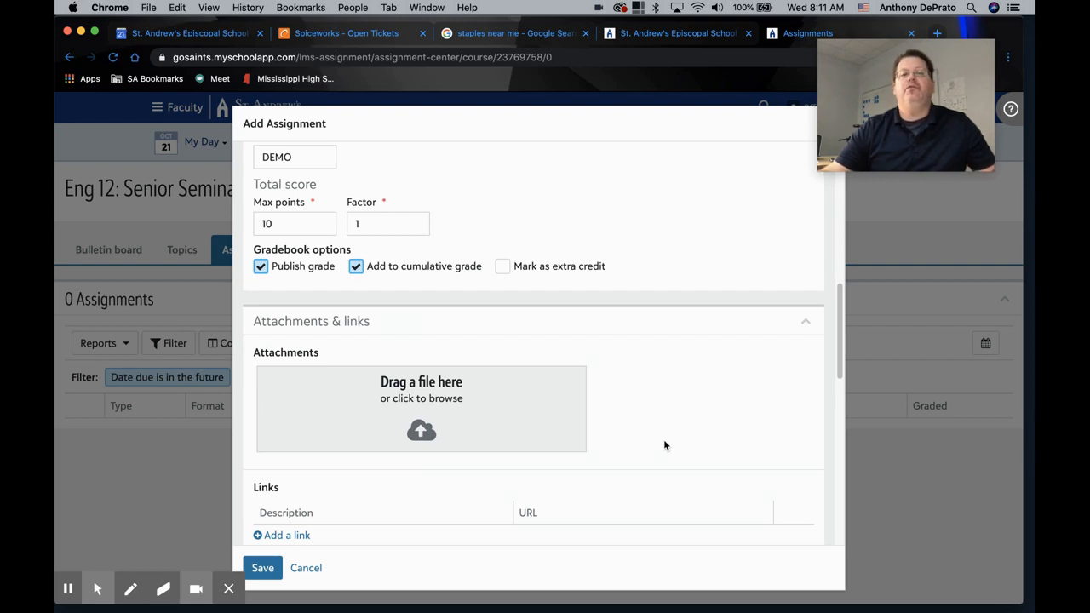
{"action": "scroll", "coordinate": [665, 445], "scroll_direction": "down", "scroll_amount": 1}
{"action": "scroll", "coordinate": [665, 440], "scroll_direction": "up", "scroll_amount": 1}
{"action": "scroll", "coordinate": [664, 434], "scroll_direction": "down", "scroll_amount": 1}
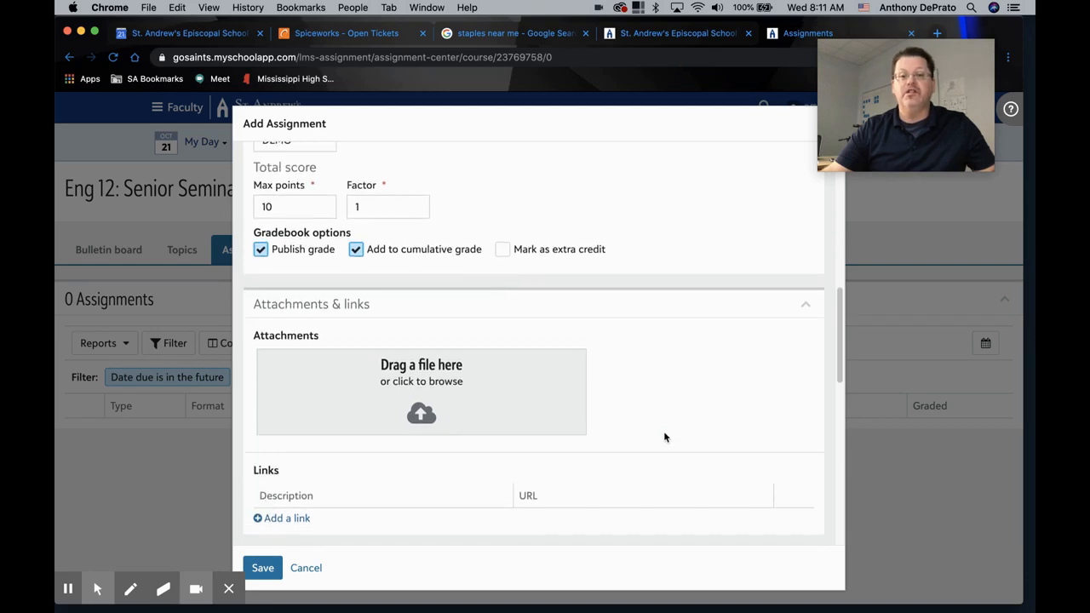
Step: Set the assignment's associated learning tool to Google Assignments
{"action": "scroll", "coordinate": [664, 436], "scroll_direction": "down", "scroll_amount": 10}
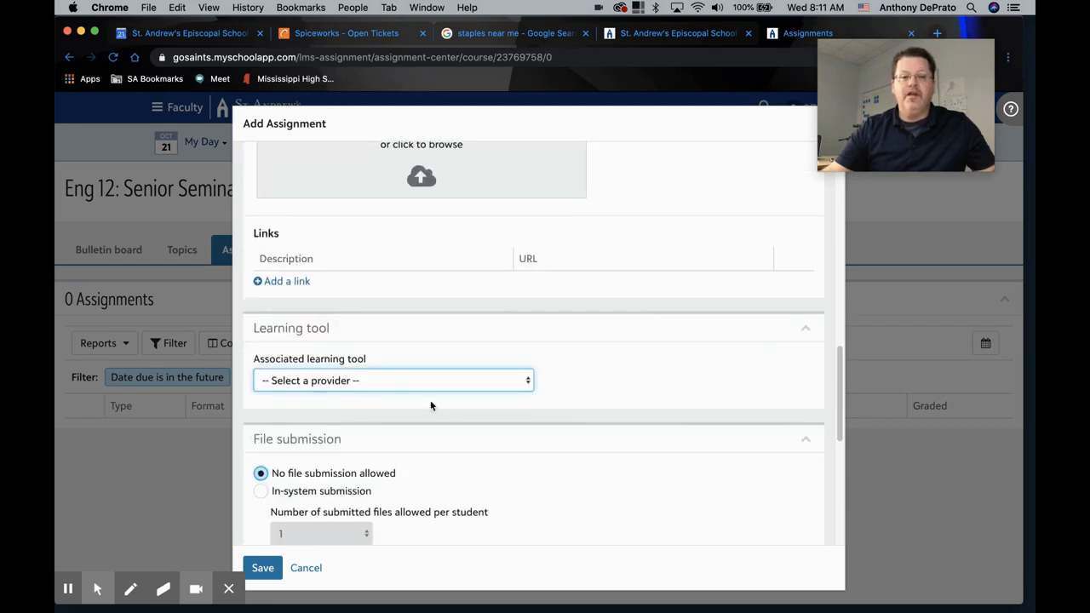
{"action": "left_click", "coordinate": [354, 383]}
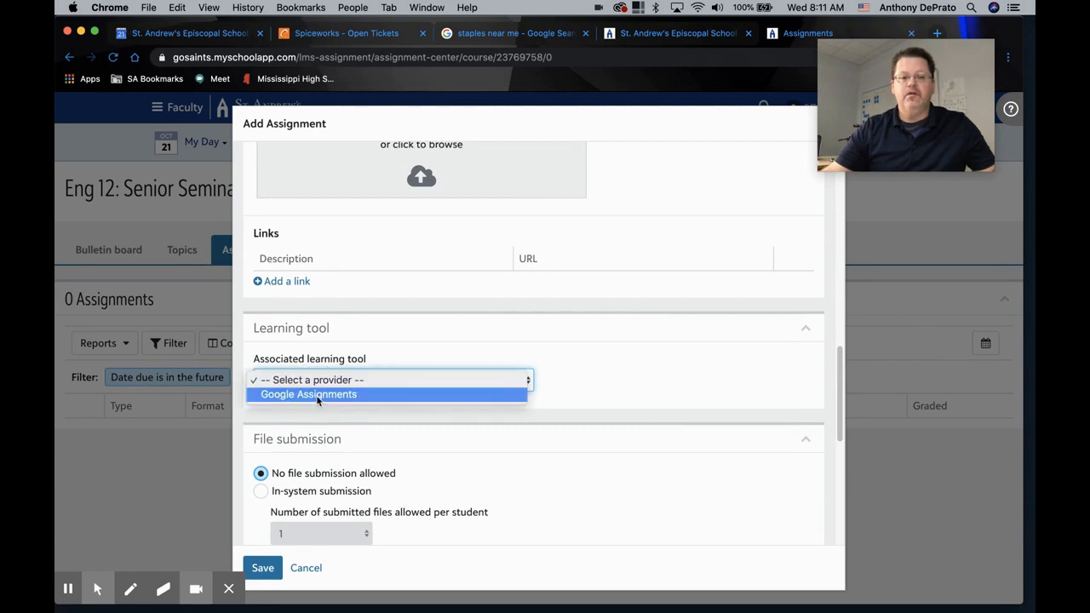
{"action": "left_click", "coordinate": [317, 396]}
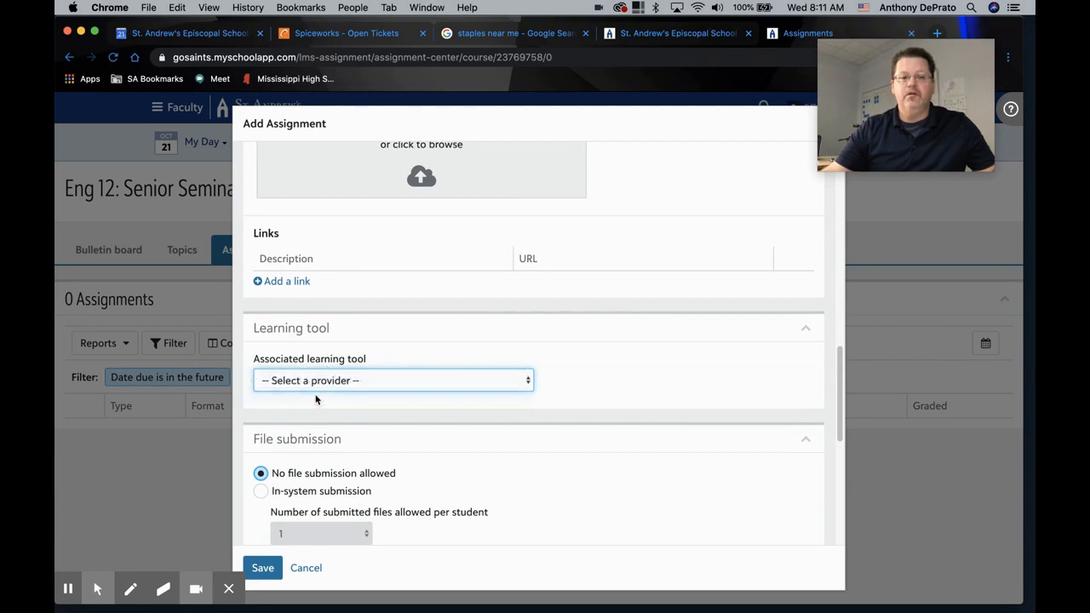
{"action": "left_click", "coordinate": [641, 400]}
Step: Check the file submission, assignment instance and publishing options, and save the new assignment
{"action": "scroll", "coordinate": [641, 399], "scroll_direction": "down", "scroll_amount": 5}
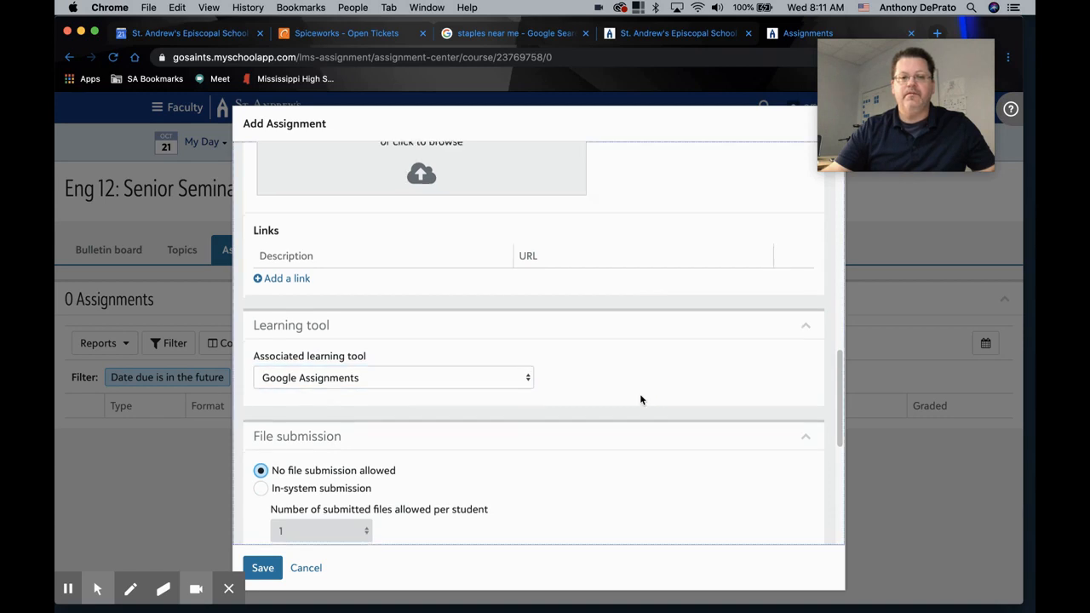
{"action": "scroll", "coordinate": [641, 400], "scroll_direction": "down", "scroll_amount": 1}
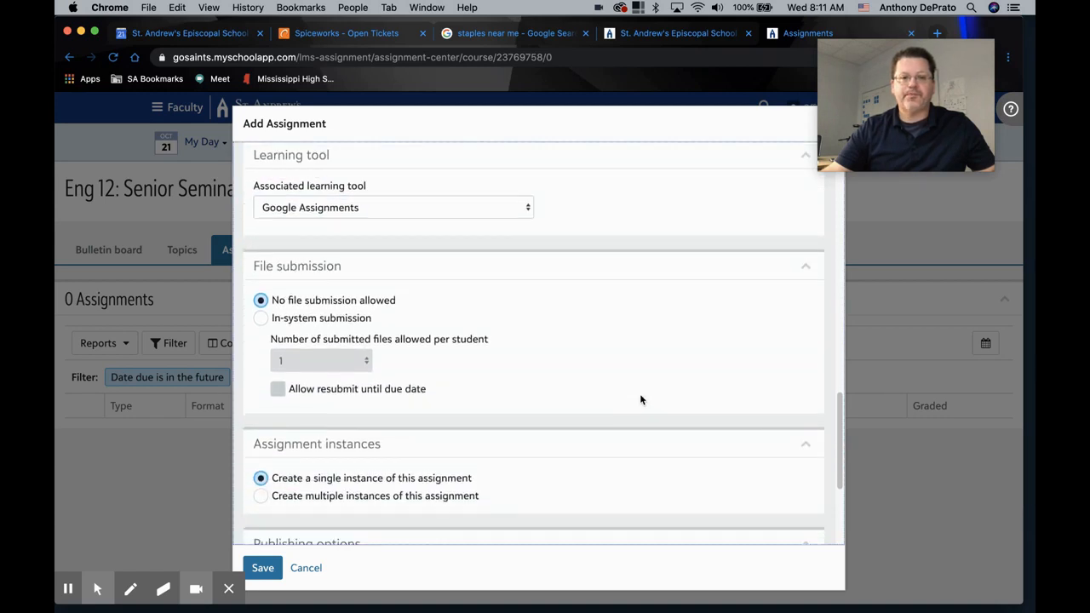
{"action": "scroll", "coordinate": [587, 377], "scroll_direction": "down", "scroll_amount": 5}
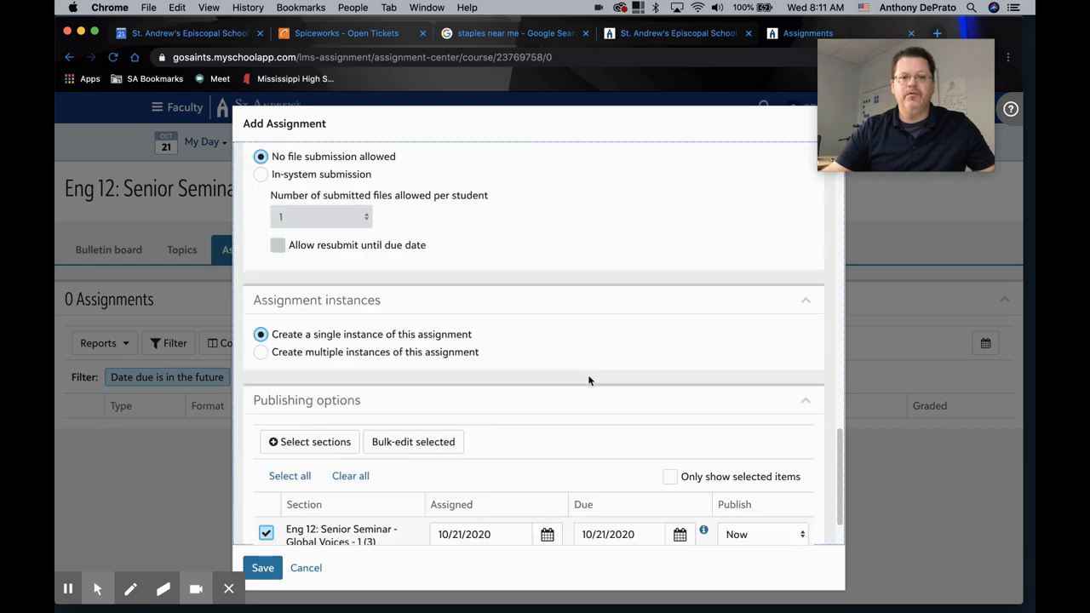
{"action": "scroll", "coordinate": [551, 370], "scroll_direction": "down", "scroll_amount": 2}
{"action": "left_click", "coordinate": [263, 568]}
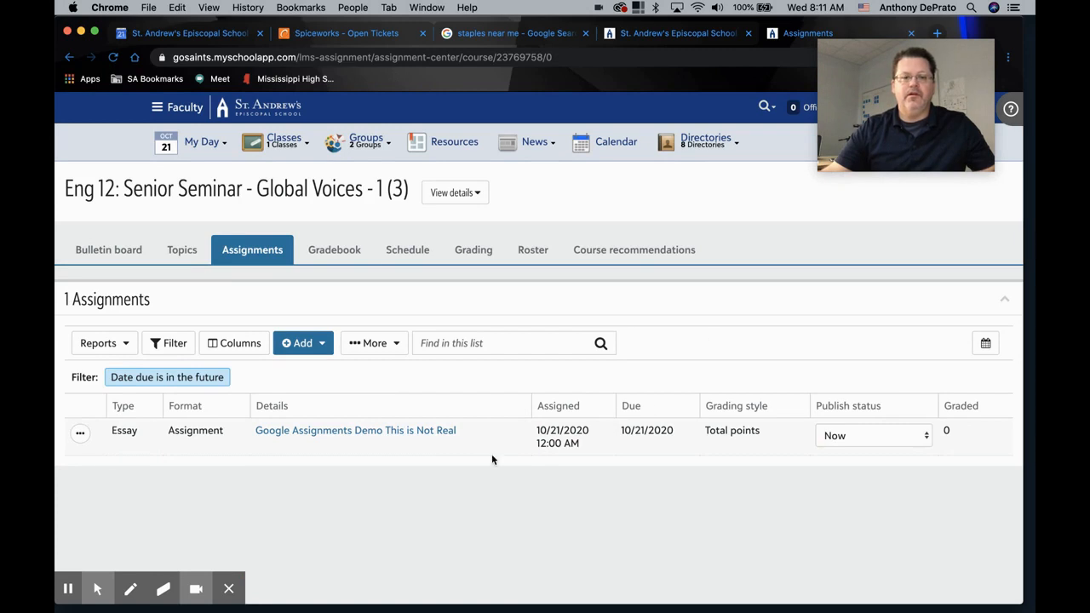
Step: Open the "Google Assignments Demo This is Not Real" assignment and launch its Google Assignments tool as the teacher
{"action": "left_click", "coordinate": [407, 432]}
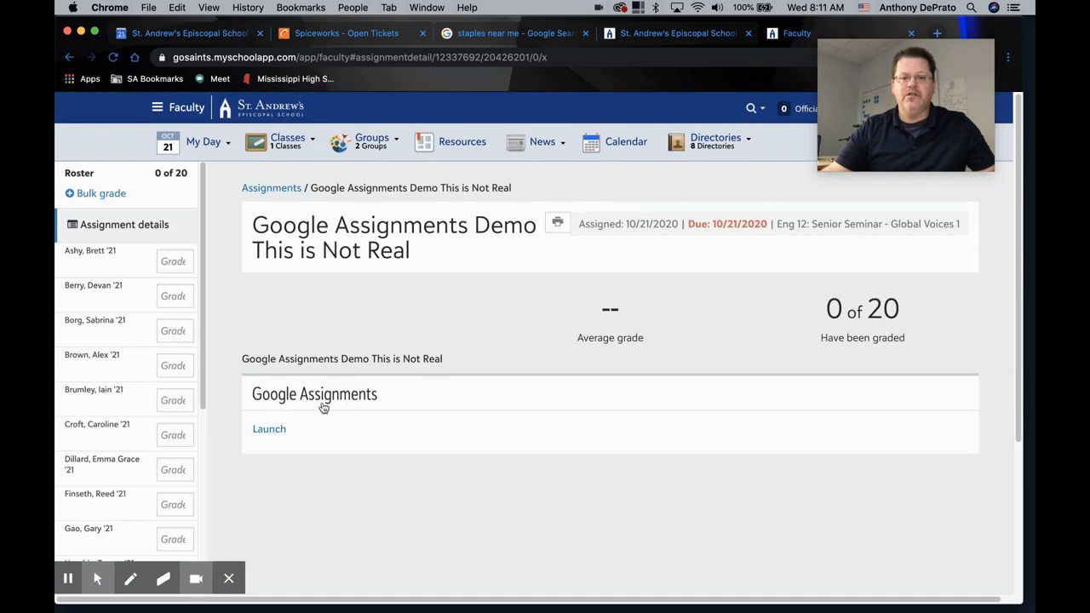
{"action": "left_click", "coordinate": [269, 430]}
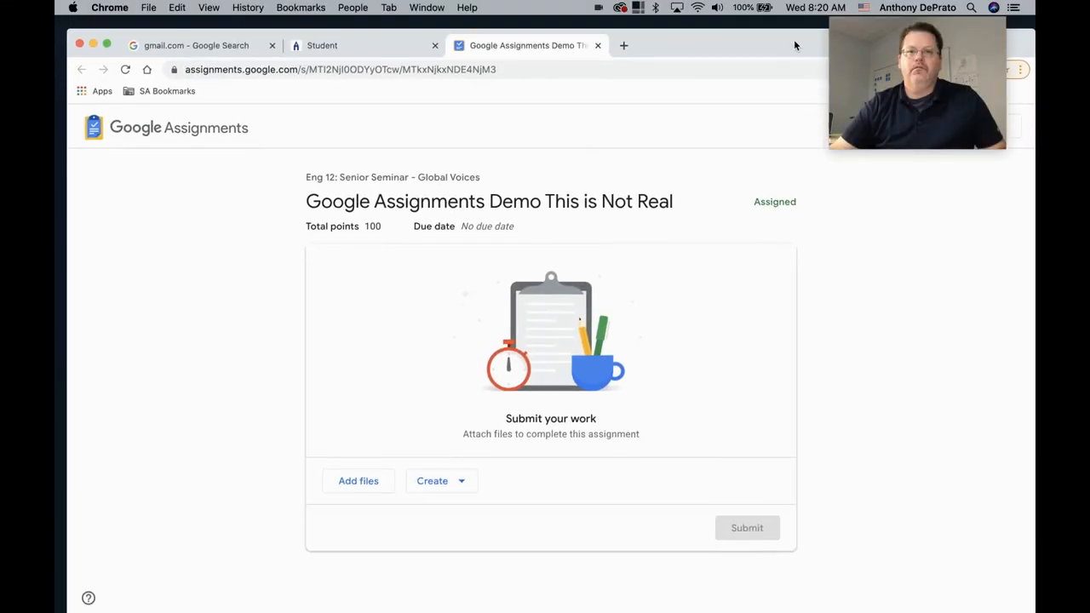
Step: Go to the student's assignment detail page and launch the Google Assignments tool from there
{"action": "left_click", "coordinate": [372, 46]}
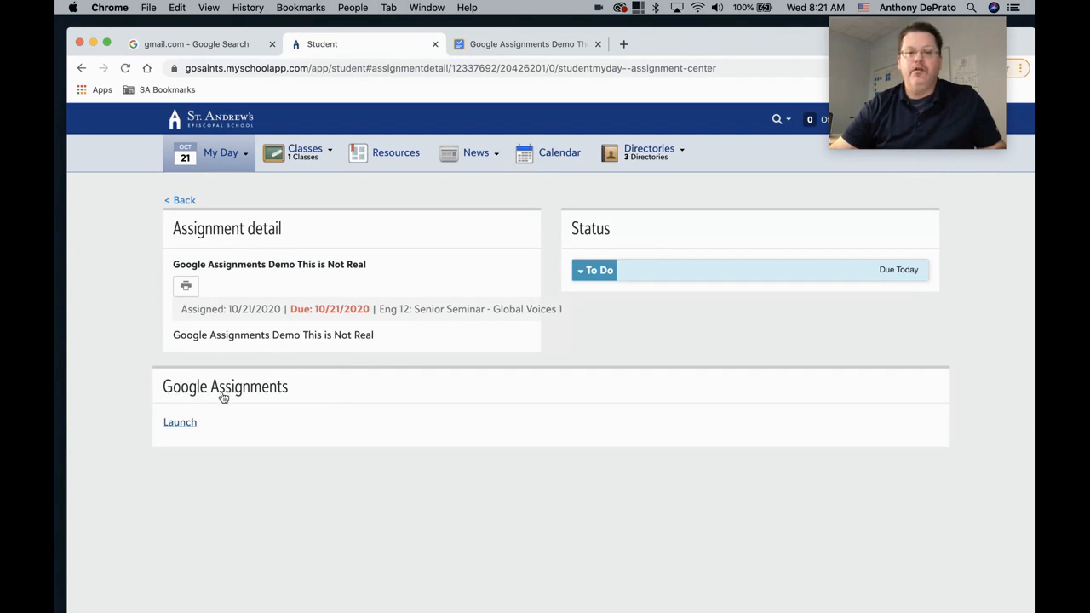
{"action": "left_click", "coordinate": [173, 424]}
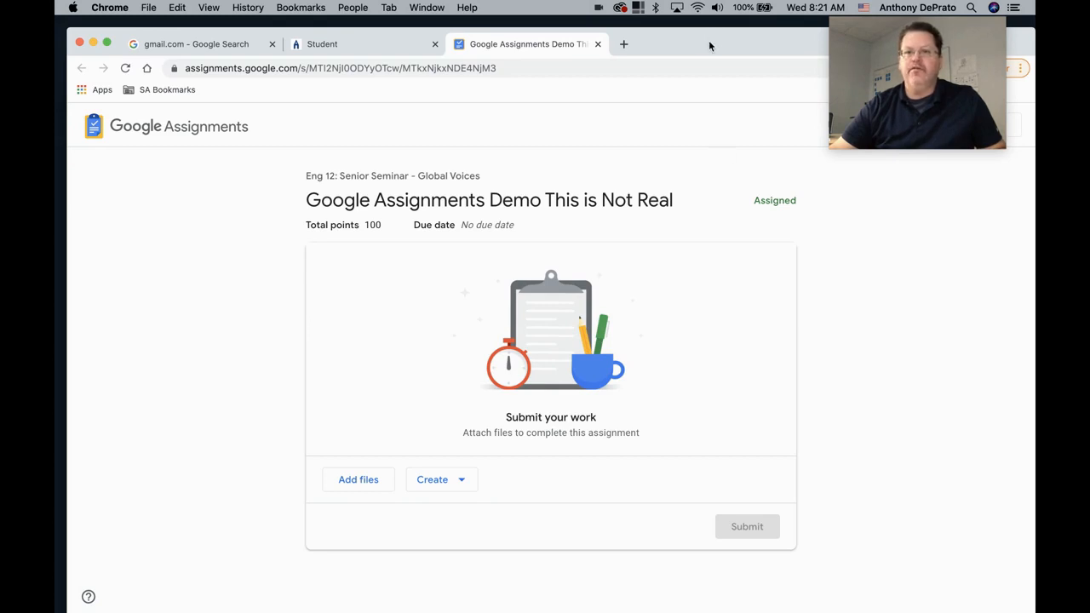
{"action": "left_click_drag", "start_coordinate": [709, 40], "coordinate": [708, 29]}
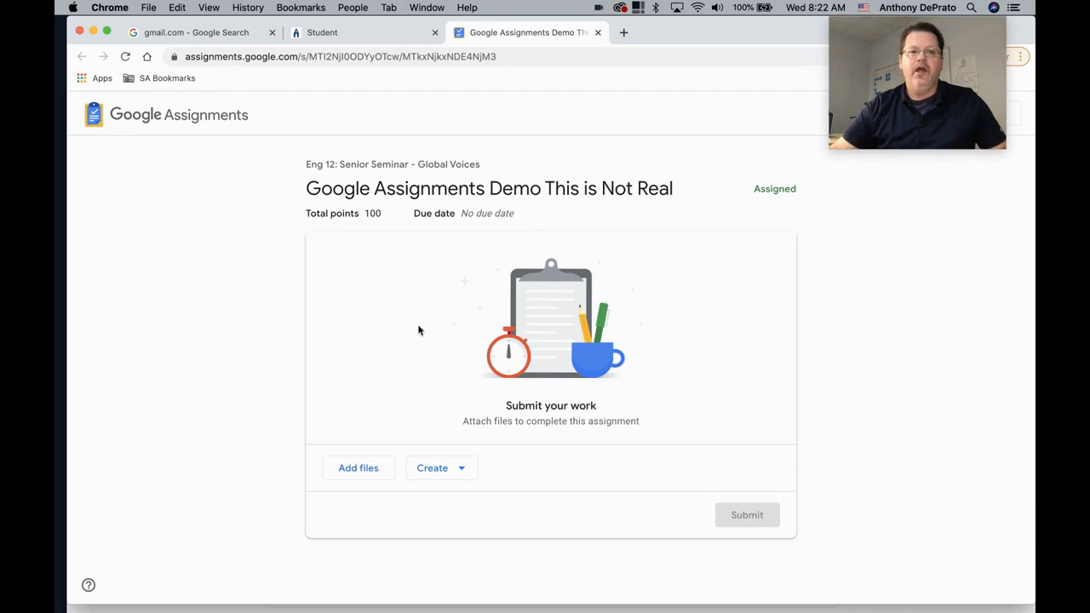
Step: Attach the recent Google Drive file "Sample with Table" to the student's assignment and submit it
{"action": "left_click", "coordinate": [367, 471]}
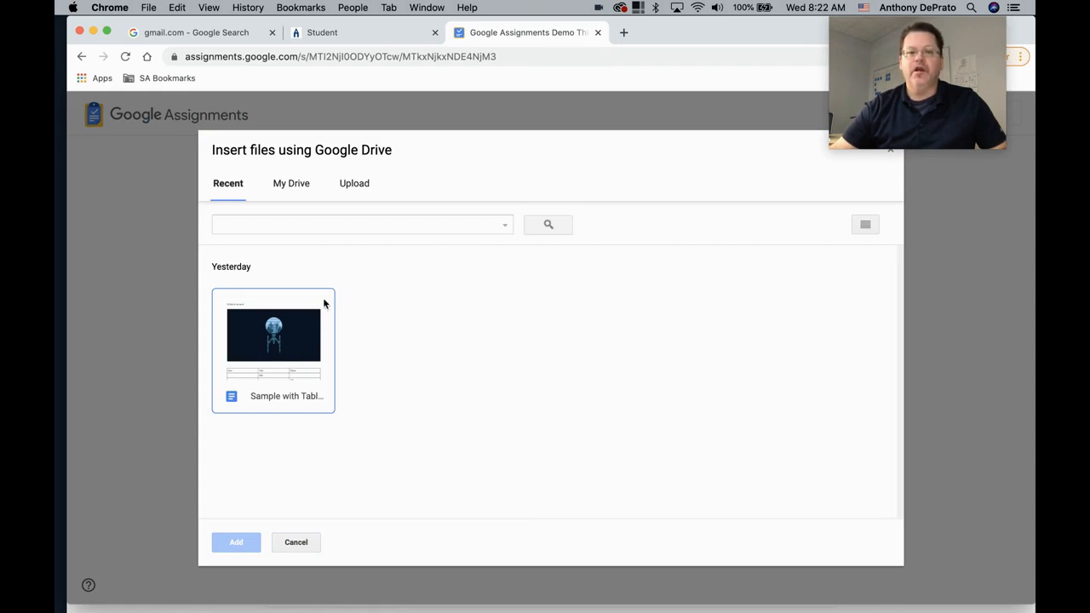
{"action": "left_click", "coordinate": [288, 348]}
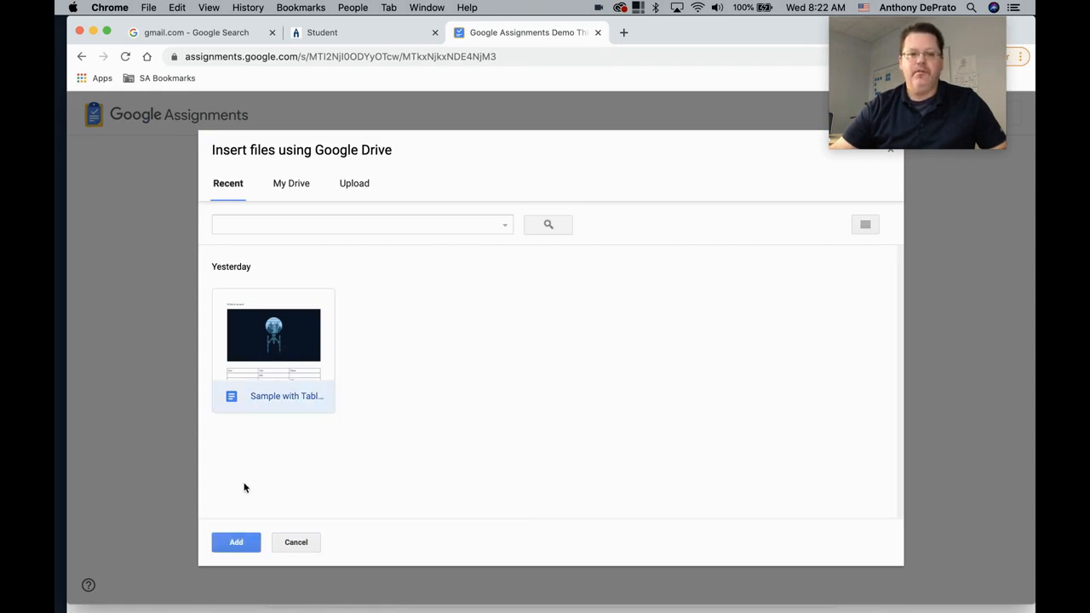
{"action": "left_click", "coordinate": [238, 542]}
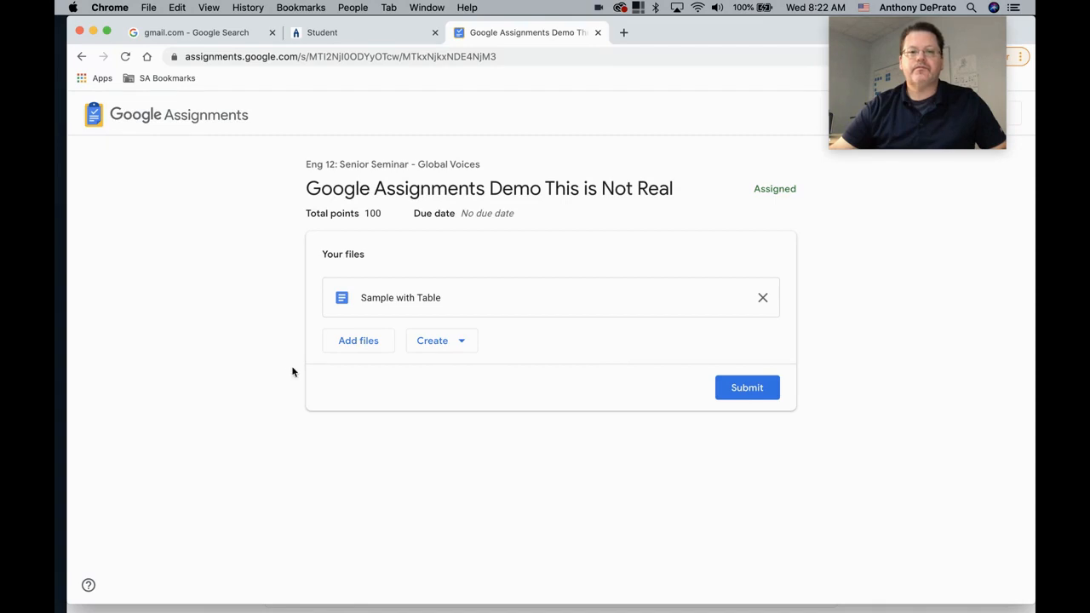
{"action": "left_click", "coordinate": [747, 390]}
{"action": "left_click", "coordinate": [661, 415]}
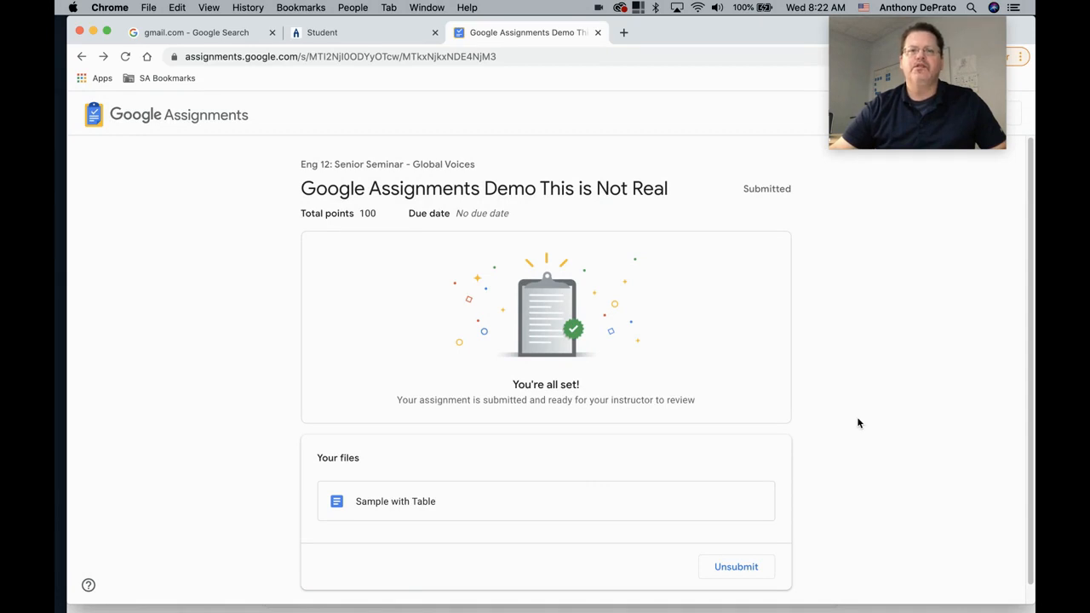
{"action": "scroll", "coordinate": [858, 422], "scroll_direction": "down", "scroll_amount": 1}
{"action": "scroll", "coordinate": [858, 422], "scroll_direction": "down", "scroll_amount": 1}
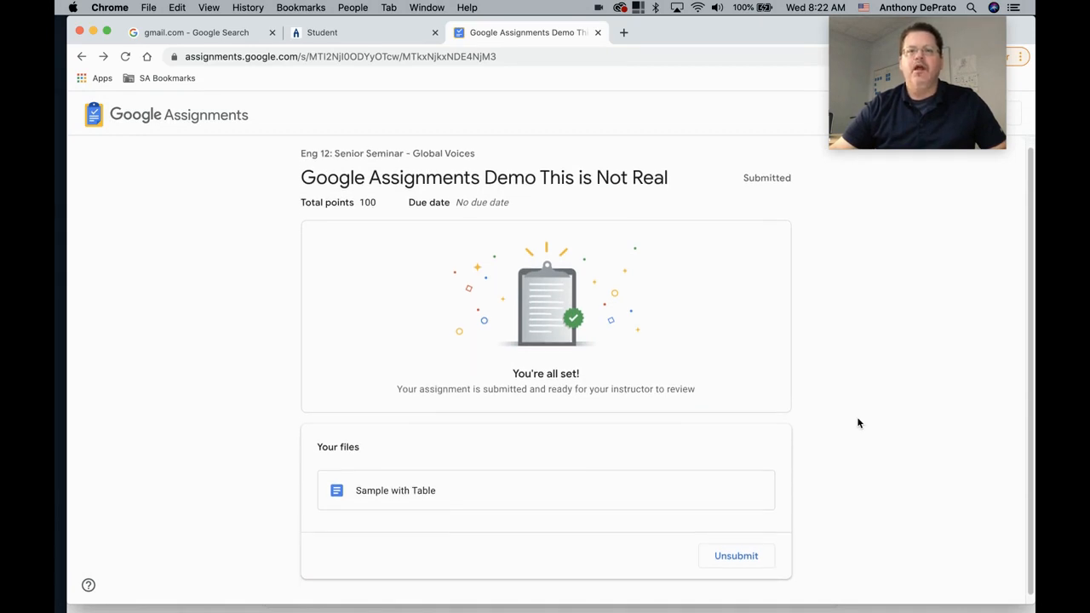
{"action": "scroll", "coordinate": [858, 423], "scroll_direction": "down", "scroll_amount": 1}
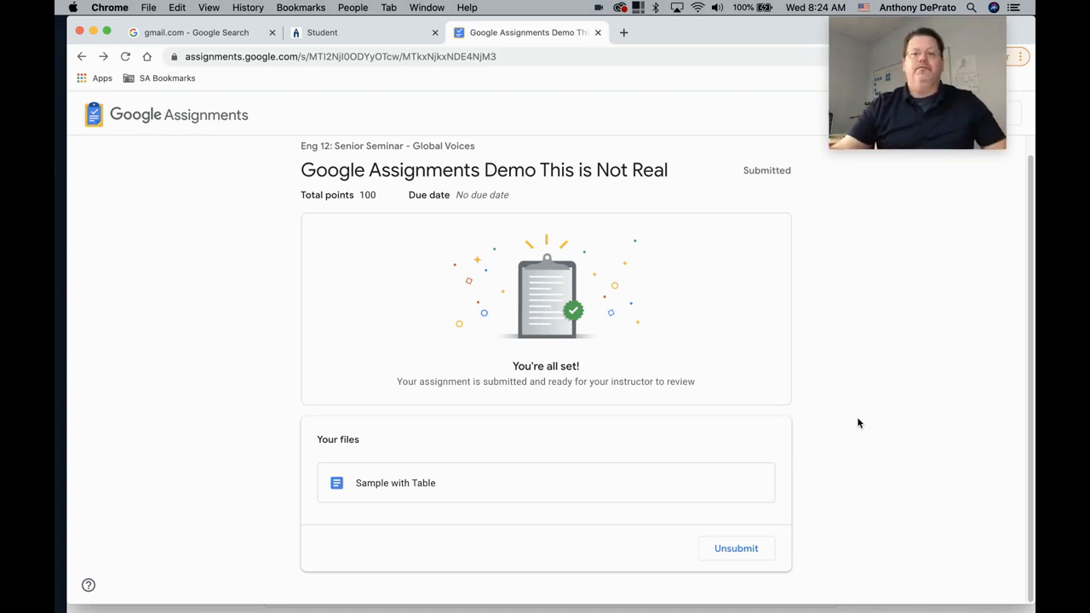
{"action": "scroll", "coordinate": [857, 424], "scroll_direction": "up", "scroll_amount": 1}
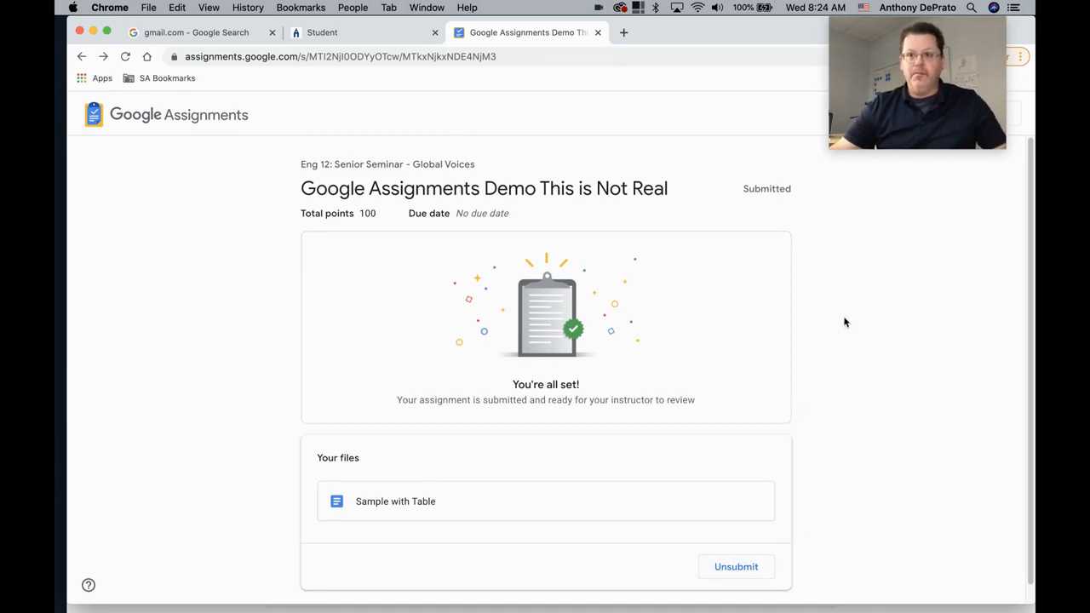
Step: Bring the teacher's browser window with the Google Assignments page to the front
{"action": "left_click_drag", "start_coordinate": [711, 34], "coordinate": [730, 52]}
{"action": "left_click", "coordinate": [73, 223]}
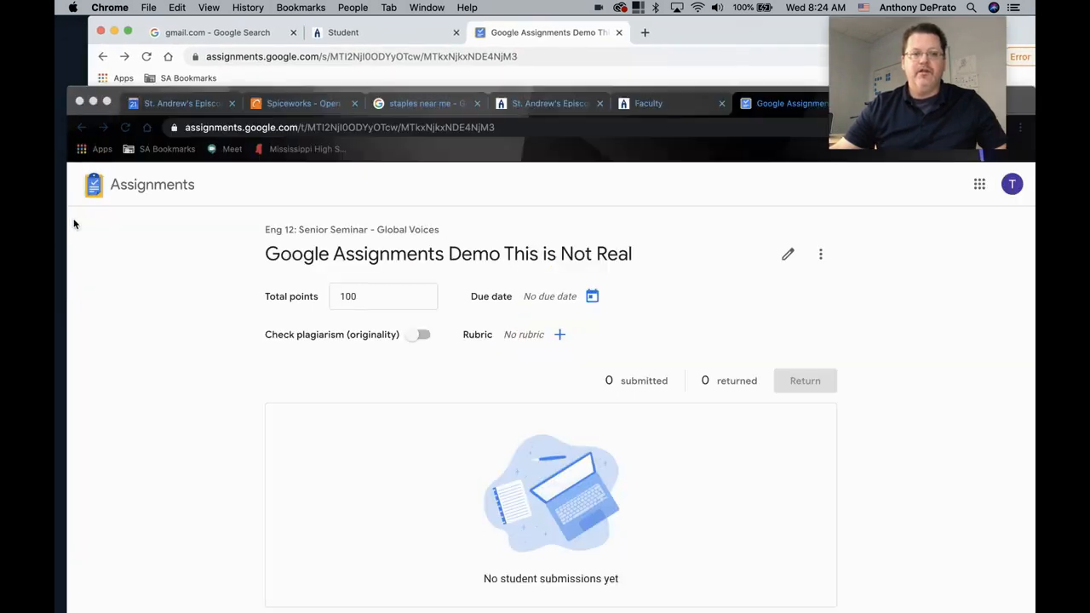
{"action": "left_click", "coordinate": [608, 77]}
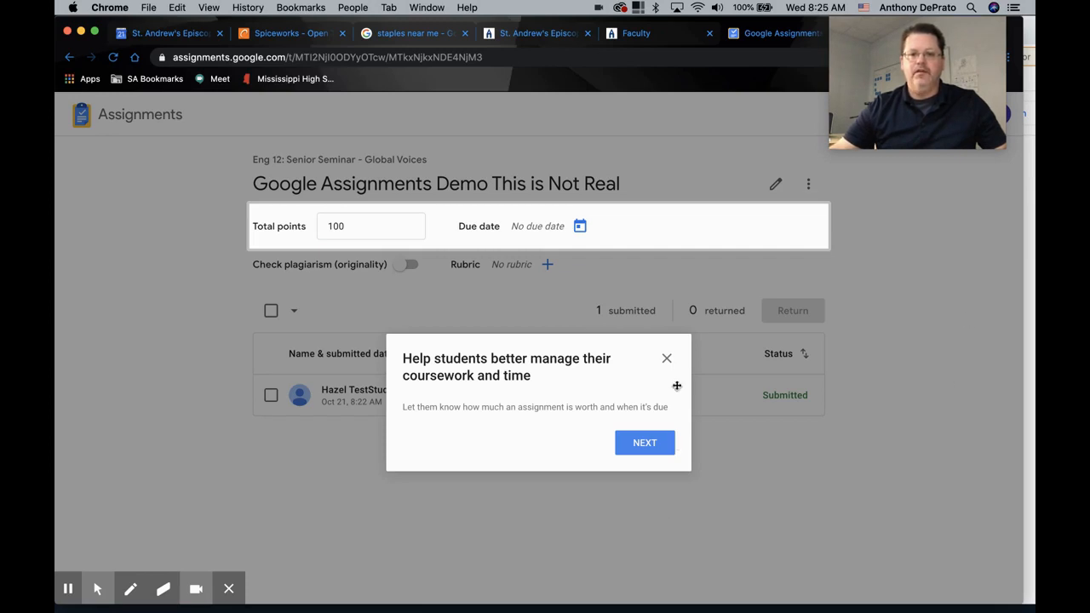
Step: Go through and dismiss the introductory tips on the assignment page, and open the test student's submission for grading
{"action": "left_click", "coordinate": [644, 444]}
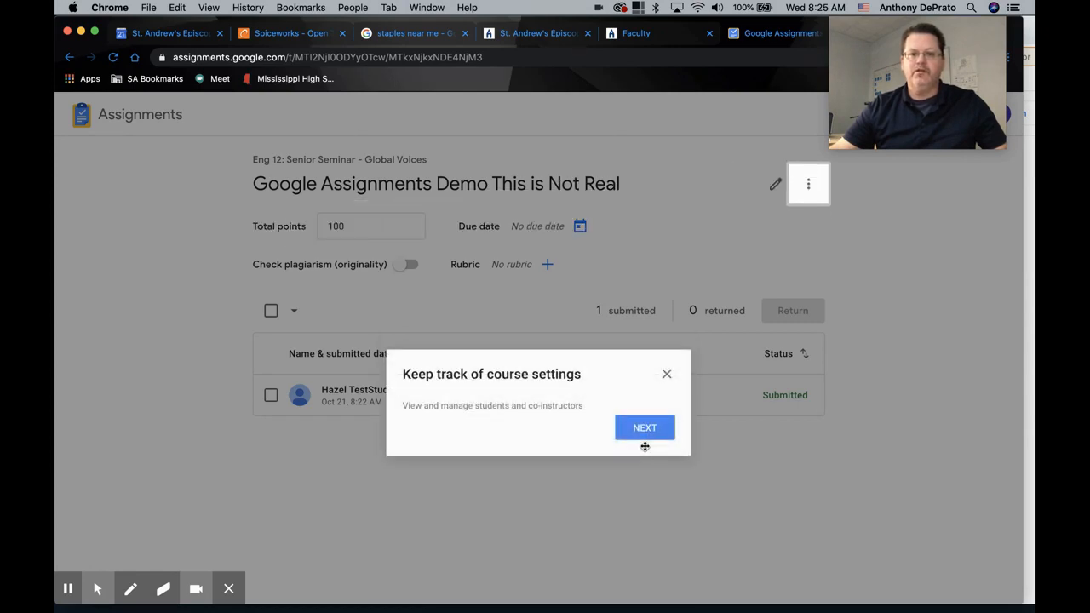
{"action": "left_click", "coordinate": [645, 441]}
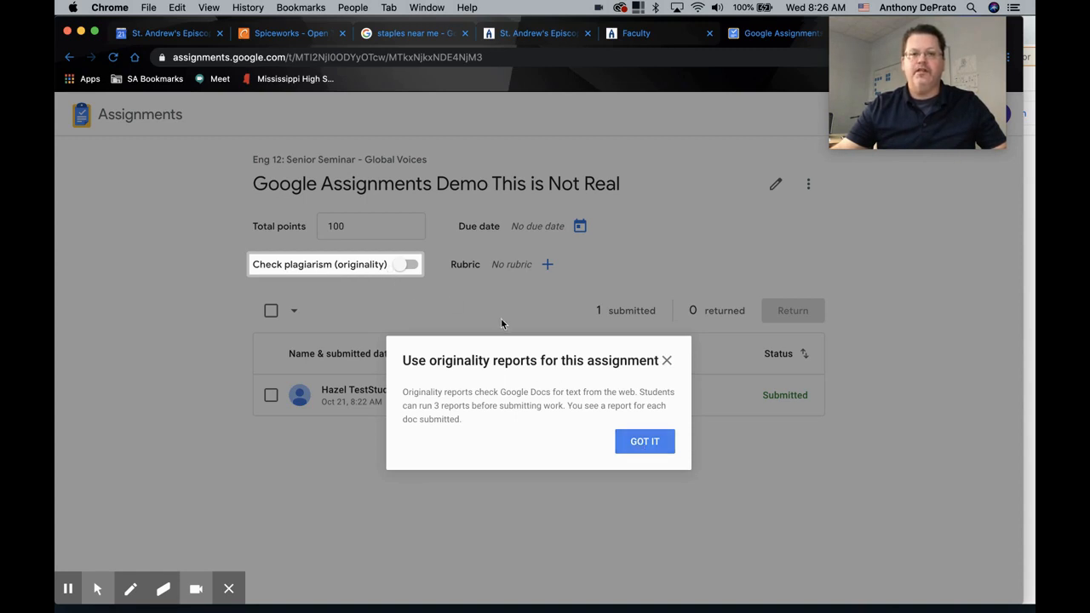
{"action": "left_click", "coordinate": [644, 442]}
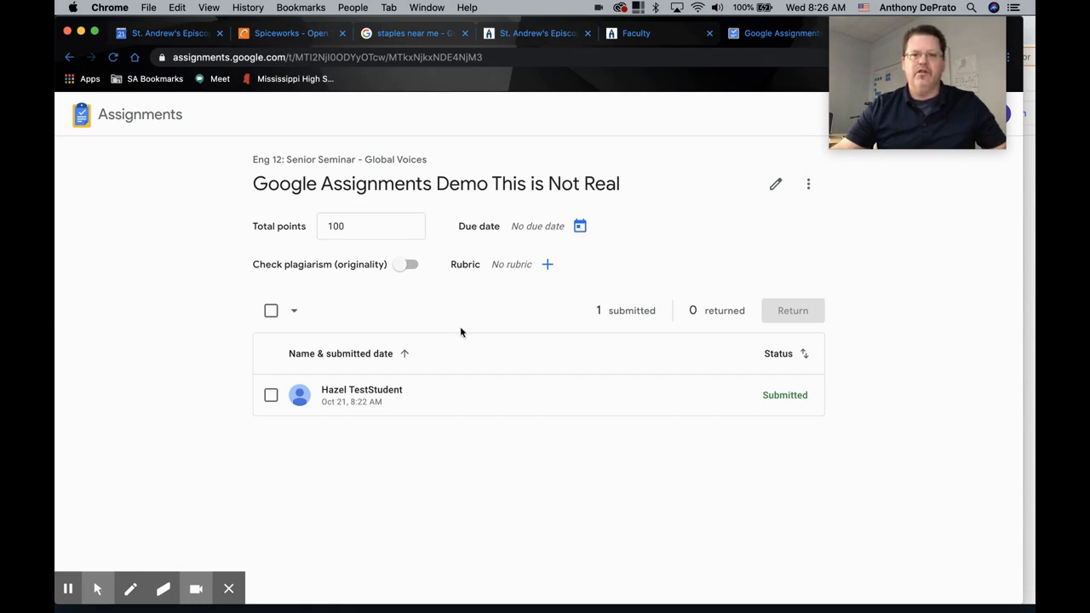
{"action": "left_click", "coordinate": [375, 396]}
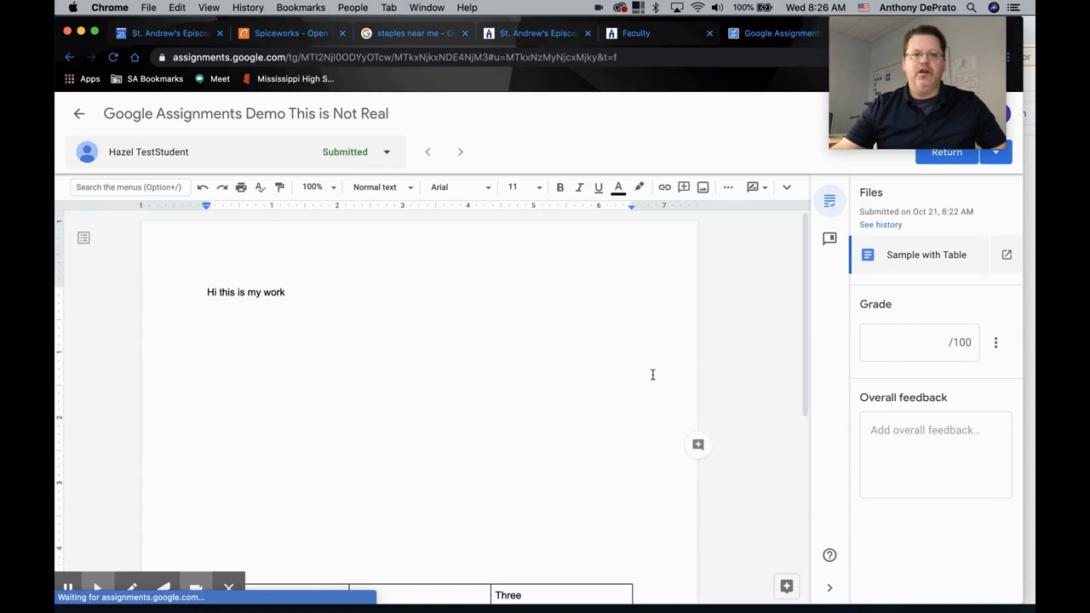
Step: Grade the test student's submission 100 out of 100 and enter "Great work!" as the overall feedback
{"action": "scroll", "coordinate": [662, 375], "scroll_direction": "down", "scroll_amount": 3}
{"action": "scroll", "coordinate": [663, 375], "scroll_direction": "up", "scroll_amount": 2}
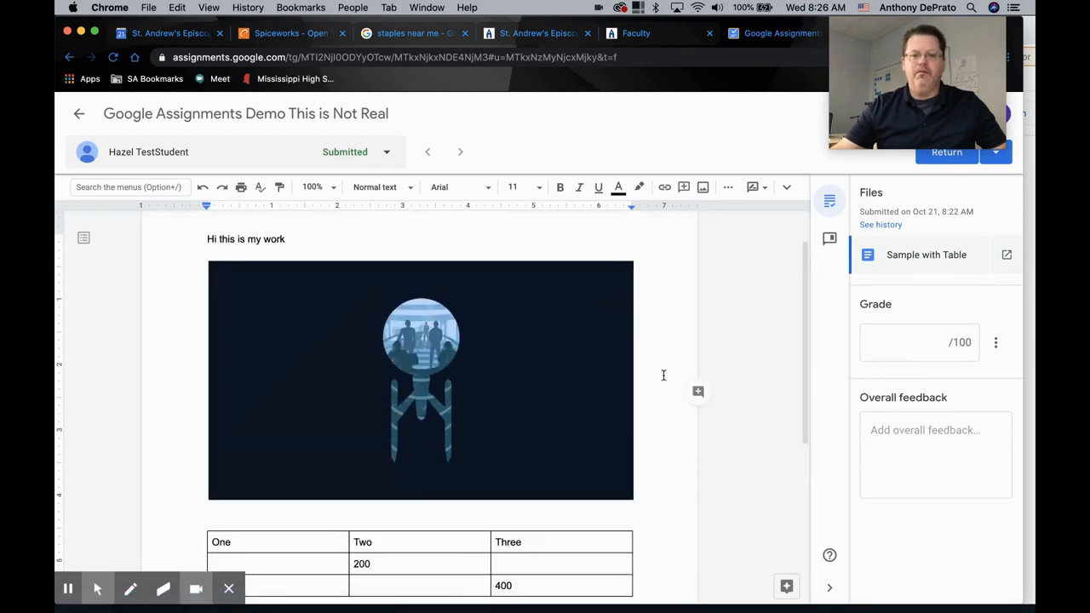
{"action": "scroll", "coordinate": [664, 374], "scroll_direction": "down", "scroll_amount": 2}
{"action": "scroll", "coordinate": [663, 375], "scroll_direction": "down", "scroll_amount": 5}
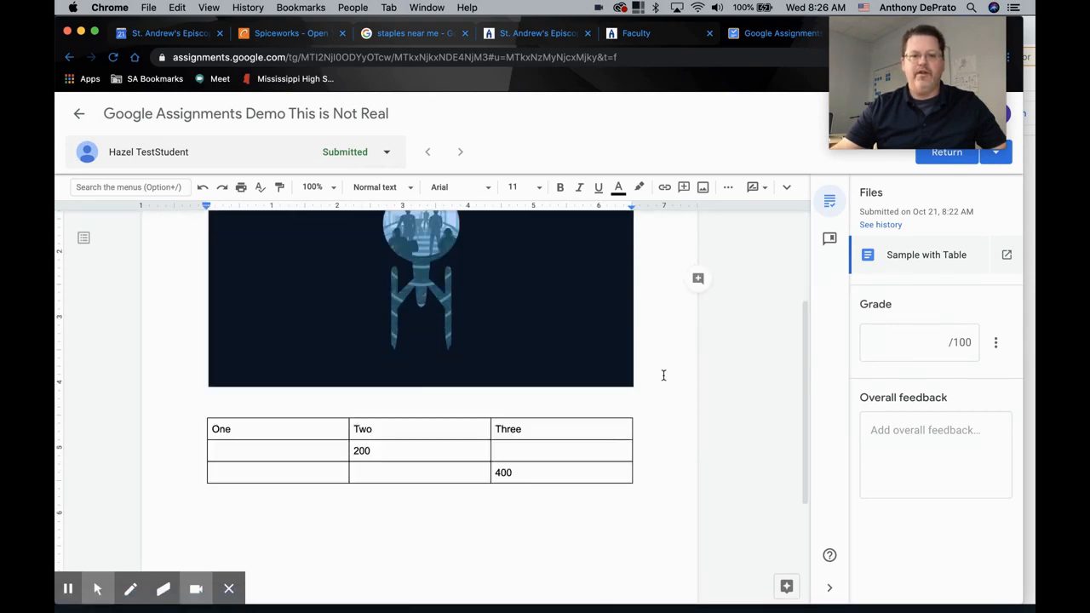
{"action": "scroll", "coordinate": [664, 375], "scroll_direction": "up", "scroll_amount": 8}
{"action": "scroll", "coordinate": [664, 375], "scroll_direction": "down", "scroll_amount": 1}
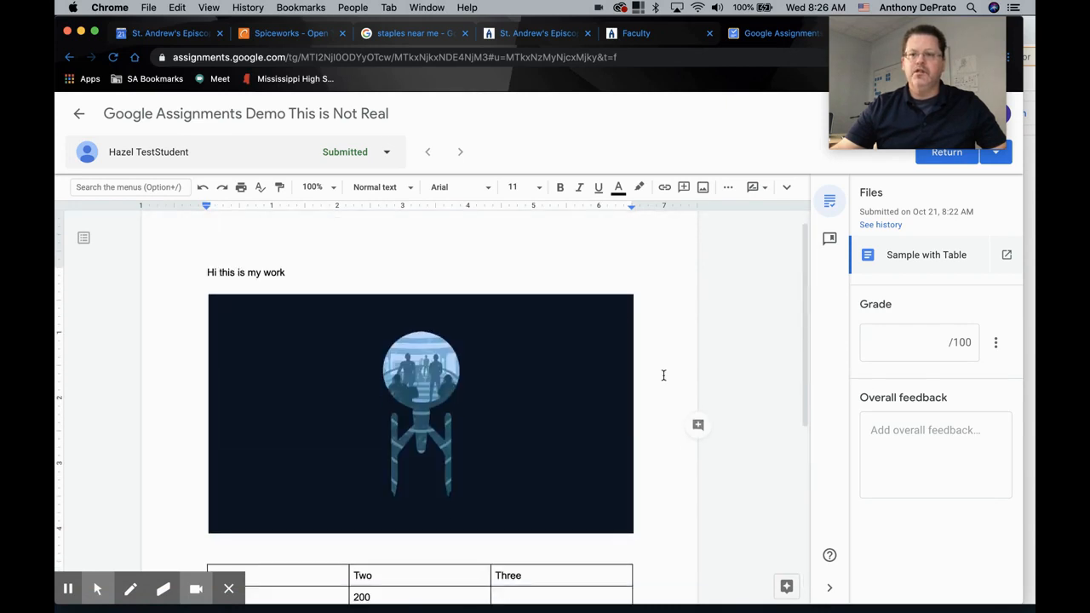
{"action": "left_click", "coordinate": [927, 344]}
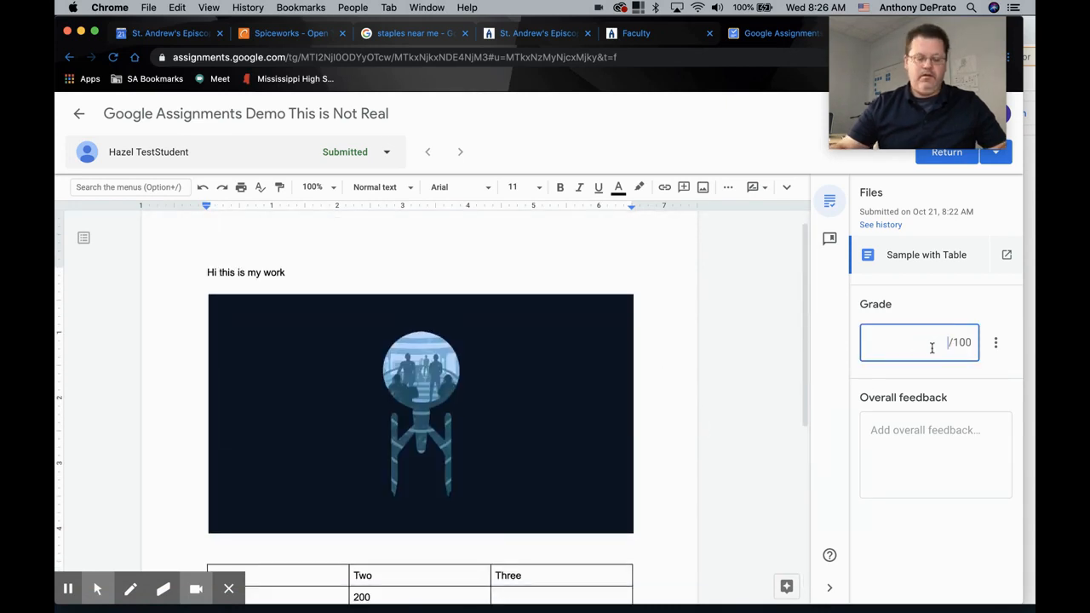
{"action": "type", "text": "100"}
{"action": "left_click", "coordinate": [927, 447]}
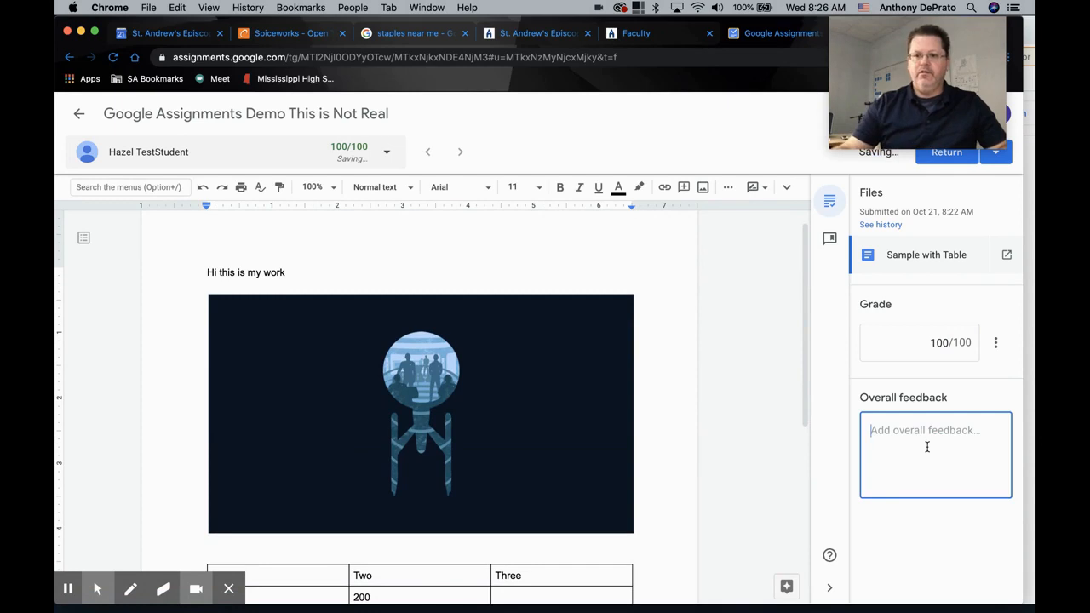
{"action": "type", "text": "Great work!"}
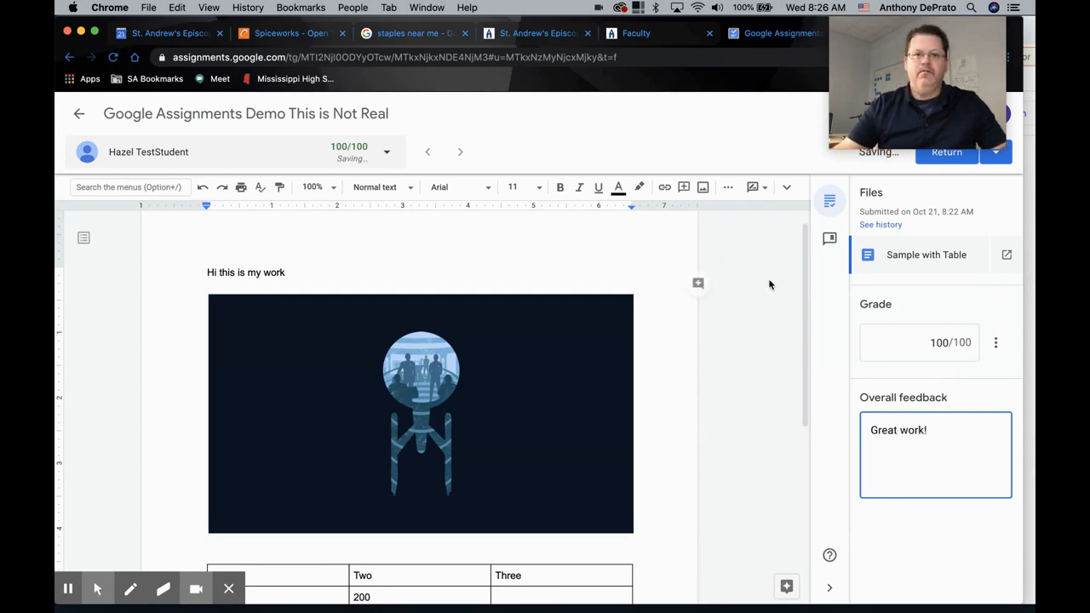
Step: Return the graded submission to the test student and confirm the return
{"action": "left_click_drag", "start_coordinate": [900, 36], "coordinate": [817, 37]}
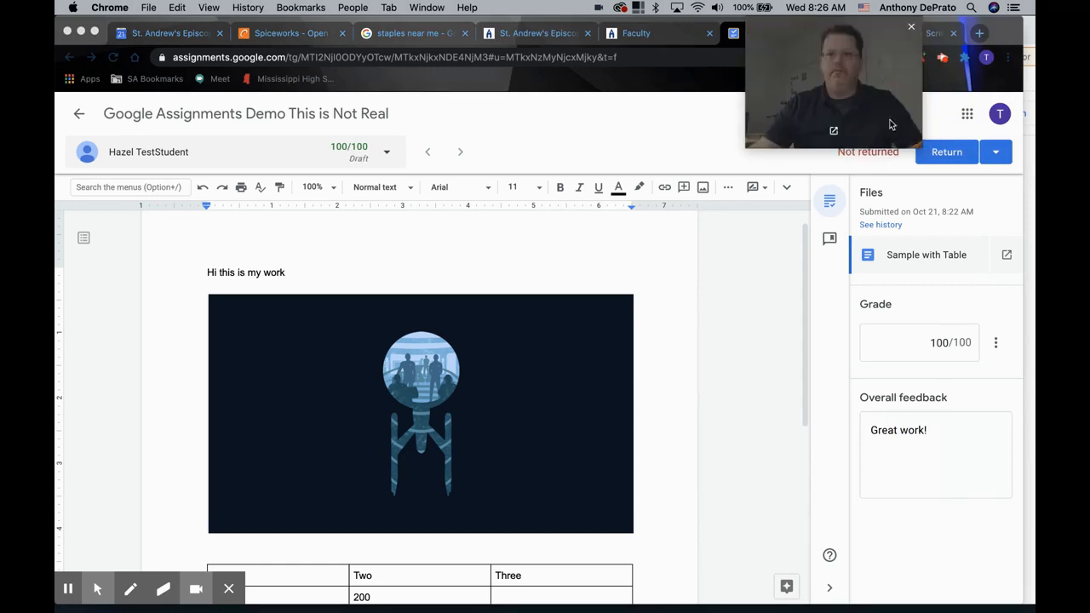
{"action": "left_click", "coordinate": [951, 156]}
{"action": "left_click", "coordinate": [995, 153]}
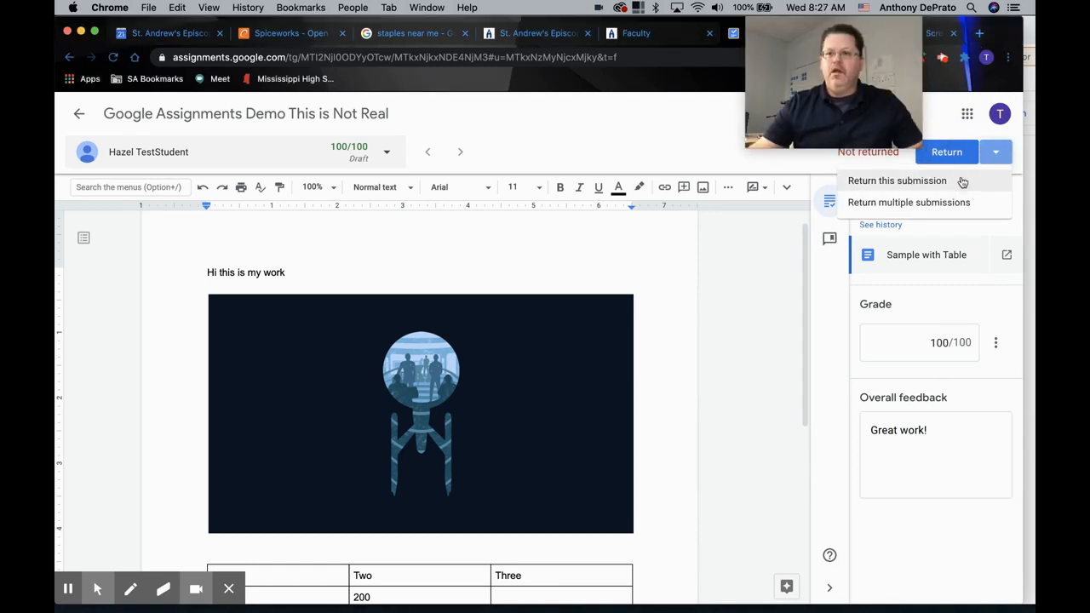
{"action": "left_click", "coordinate": [944, 155]}
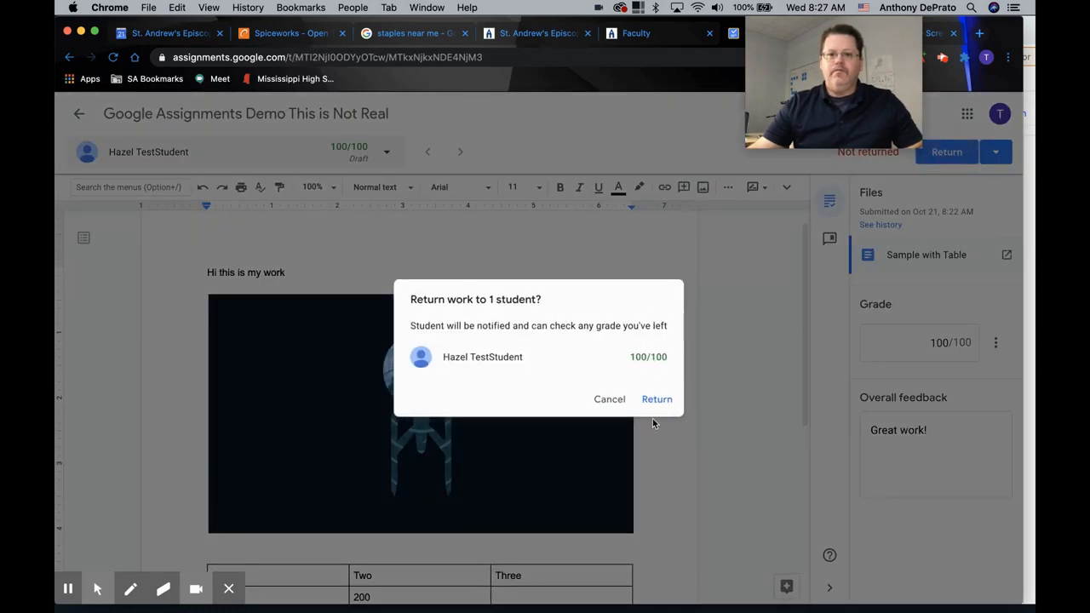
{"action": "left_click", "coordinate": [656, 401]}
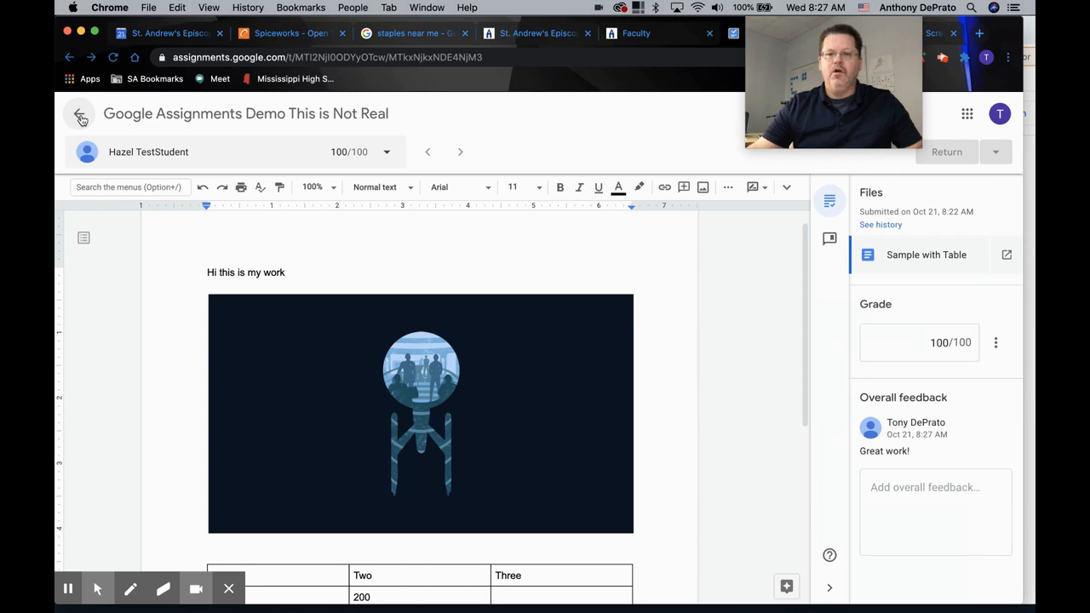
Step: Add the comment "Work on the title please." to the line "Hi this is my work" in the student's document
{"action": "scroll", "coordinate": [630, 386], "scroll_direction": "down", "scroll_amount": 2}
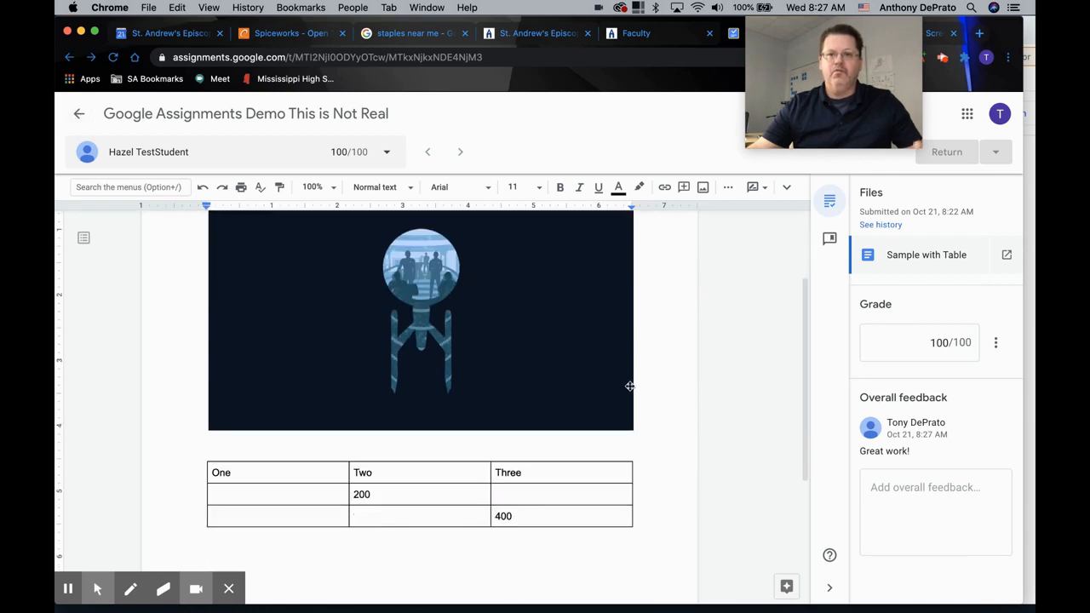
{"action": "scroll", "coordinate": [618, 384], "scroll_direction": "up", "scroll_amount": 2}
{"action": "left_click_drag", "start_coordinate": [205, 264], "coordinate": [301, 267]}
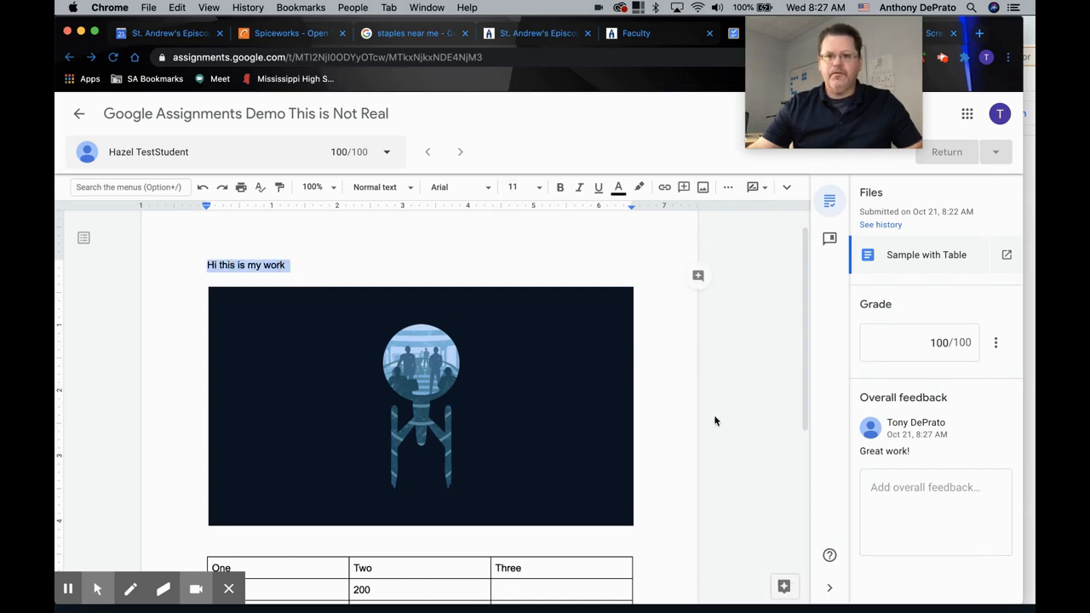
{"action": "left_click", "coordinate": [698, 275]}
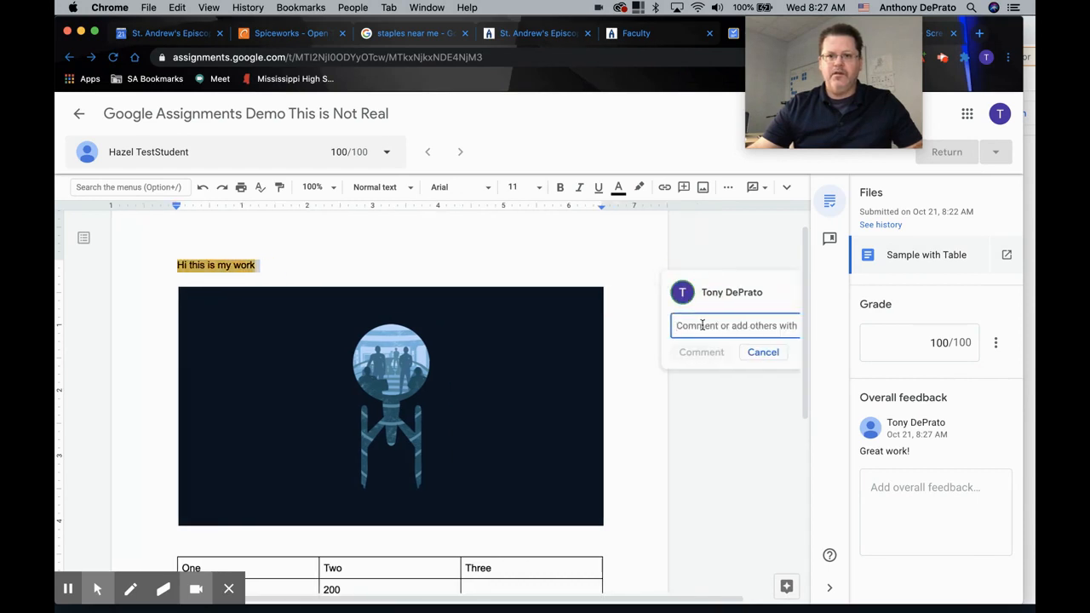
{"action": "type", "text": "Work on the title pleas"}
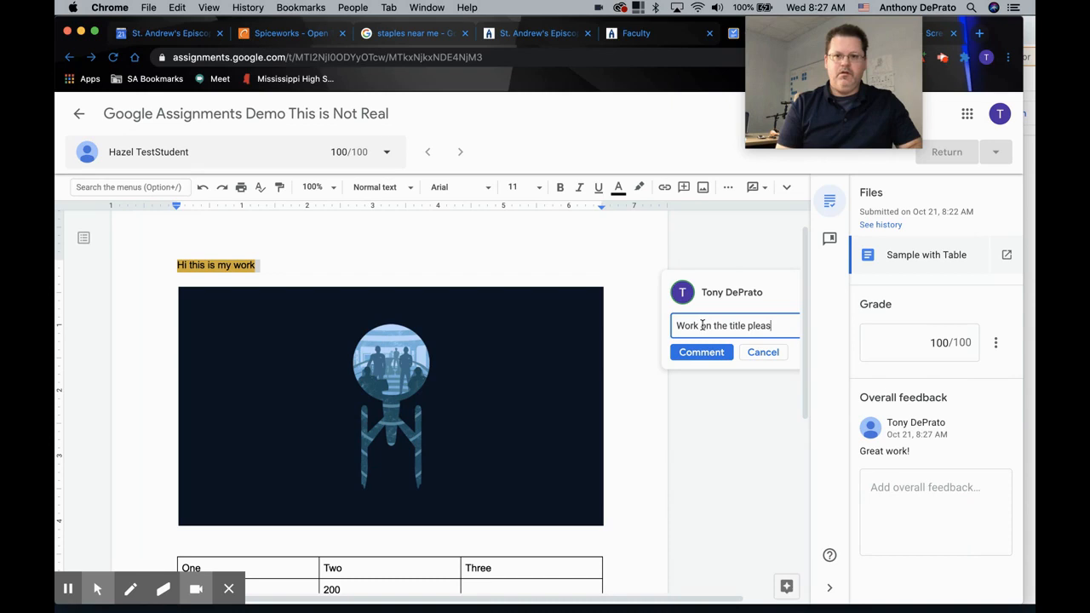
{"action": "type", "text": "e."}
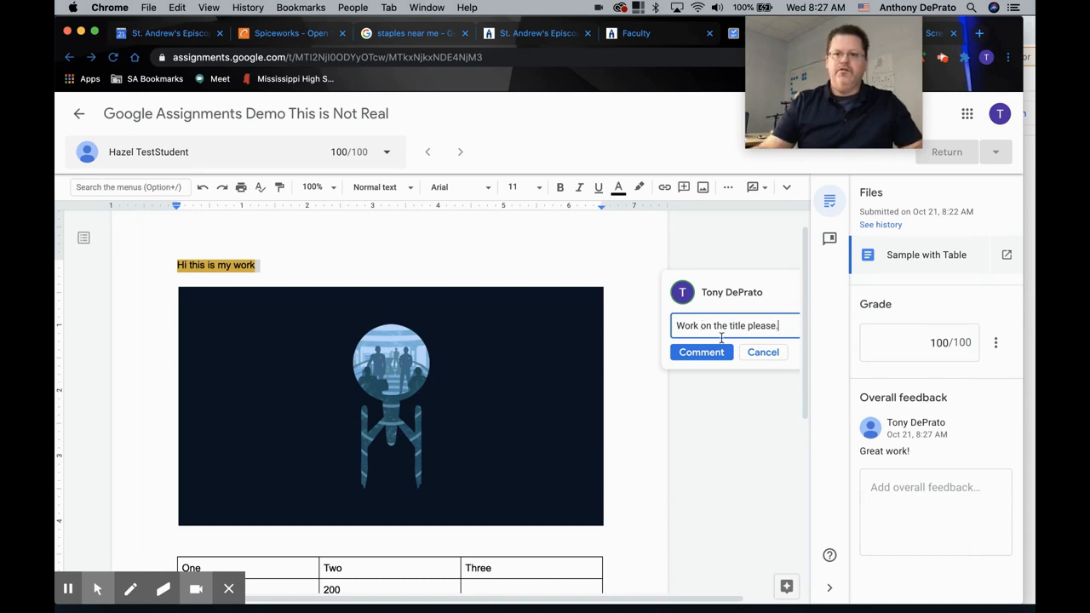
{"action": "left_click", "coordinate": [702, 352]}
{"action": "scroll", "coordinate": [637, 436], "scroll_direction": "up", "scroll_amount": 1}
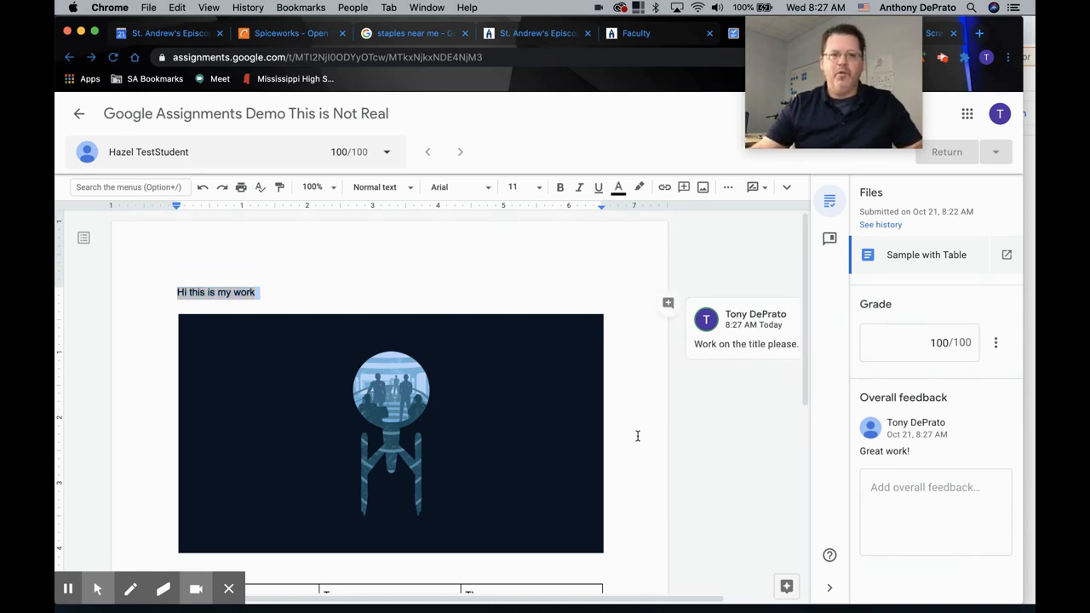
Step: Highlight the value 200 in the table's second row in yellow, and leave the document outline closed
{"action": "left_click", "coordinate": [80, 241]}
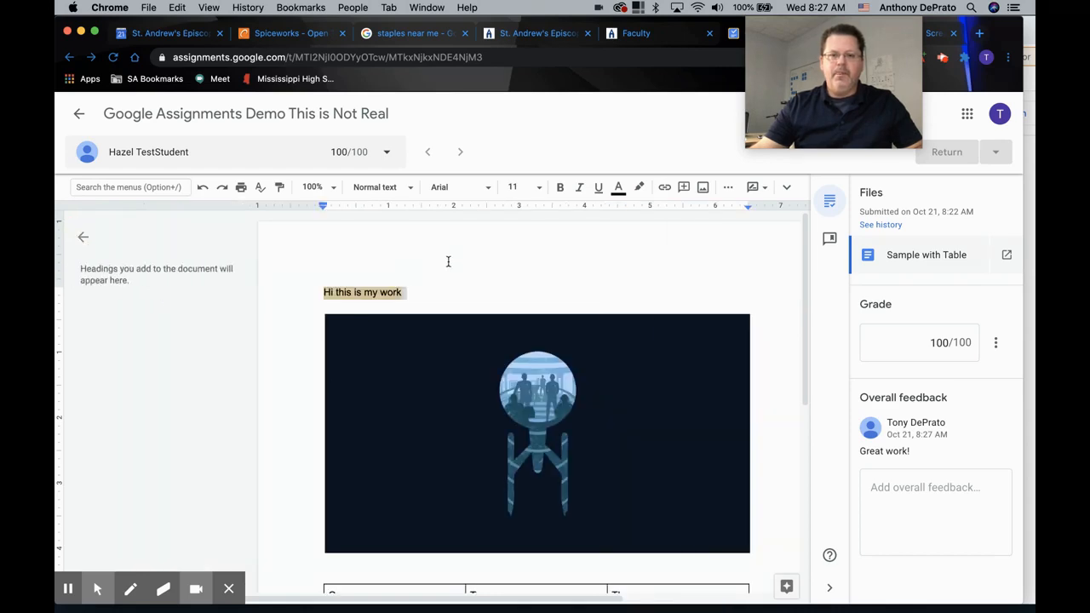
{"action": "scroll", "coordinate": [645, 268], "scroll_direction": "down", "scroll_amount": 3}
{"action": "scroll", "coordinate": [645, 267], "scroll_direction": "down", "scroll_amount": 2}
{"action": "left_click_drag", "start_coordinate": [506, 261], "coordinate": [462, 259]}
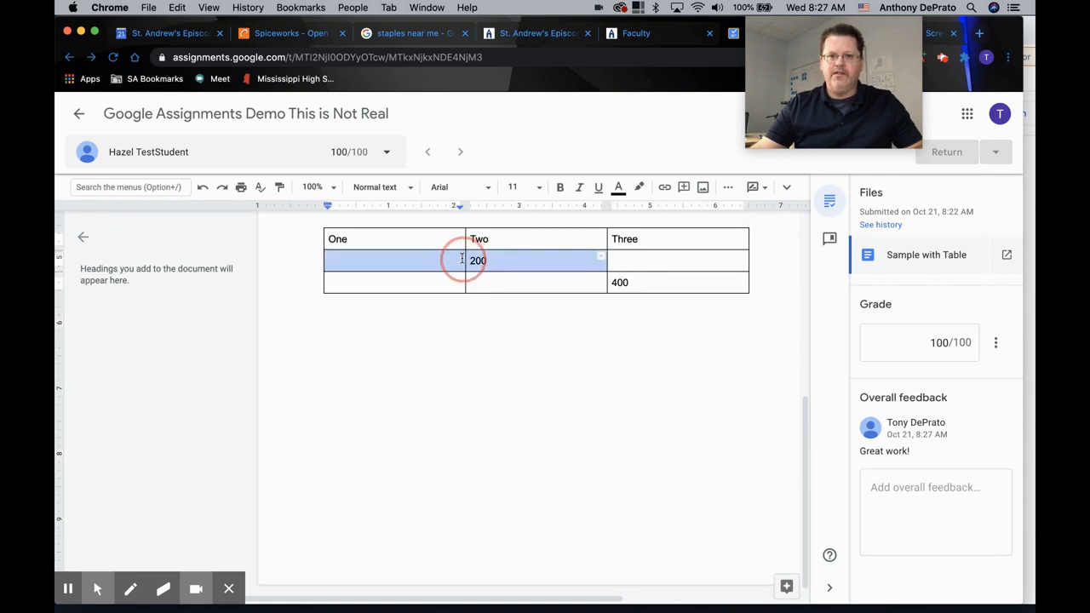
{"action": "left_click", "coordinate": [639, 187]}
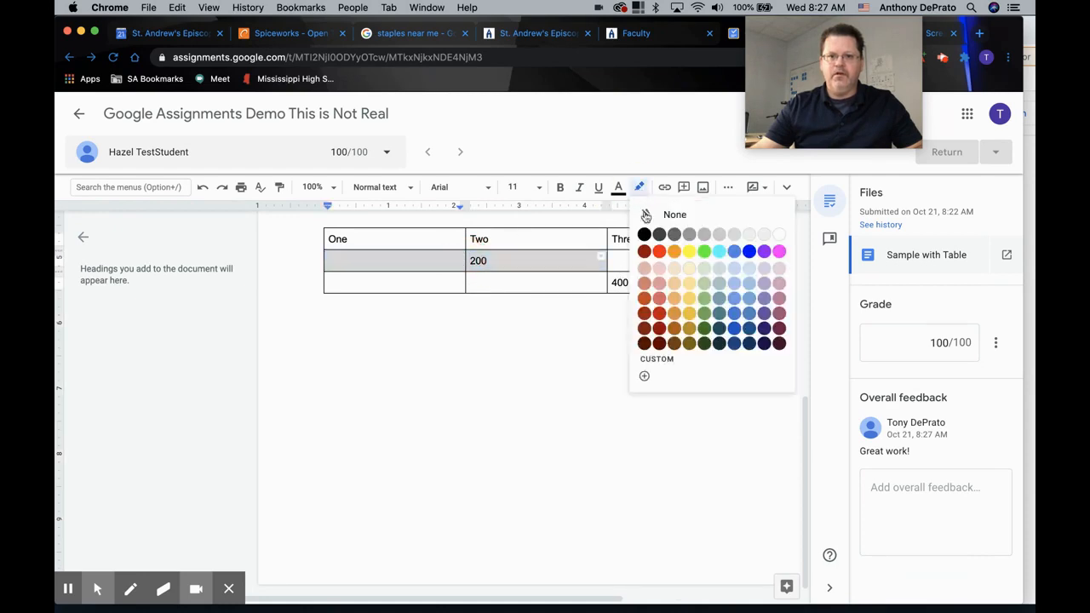
{"action": "left_click", "coordinate": [688, 252]}
{"action": "scroll", "coordinate": [584, 380], "scroll_direction": "up", "scroll_amount": 2}
{"action": "scroll", "coordinate": [630, 381], "scroll_direction": "up", "scroll_amount": 1}
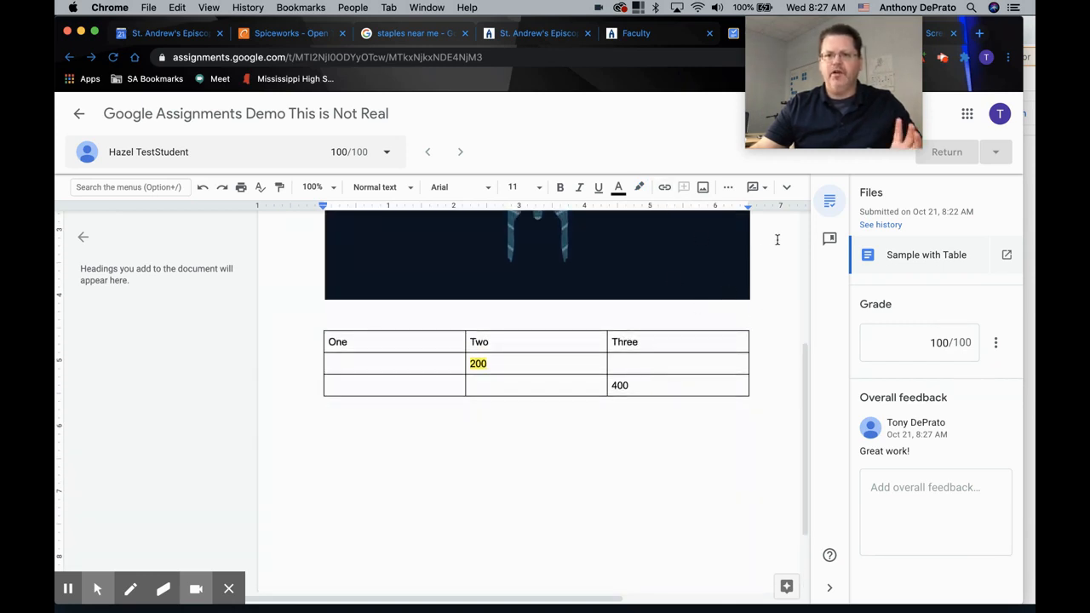
{"action": "scroll", "coordinate": [779, 510], "scroll_direction": "up", "scroll_amount": 1}
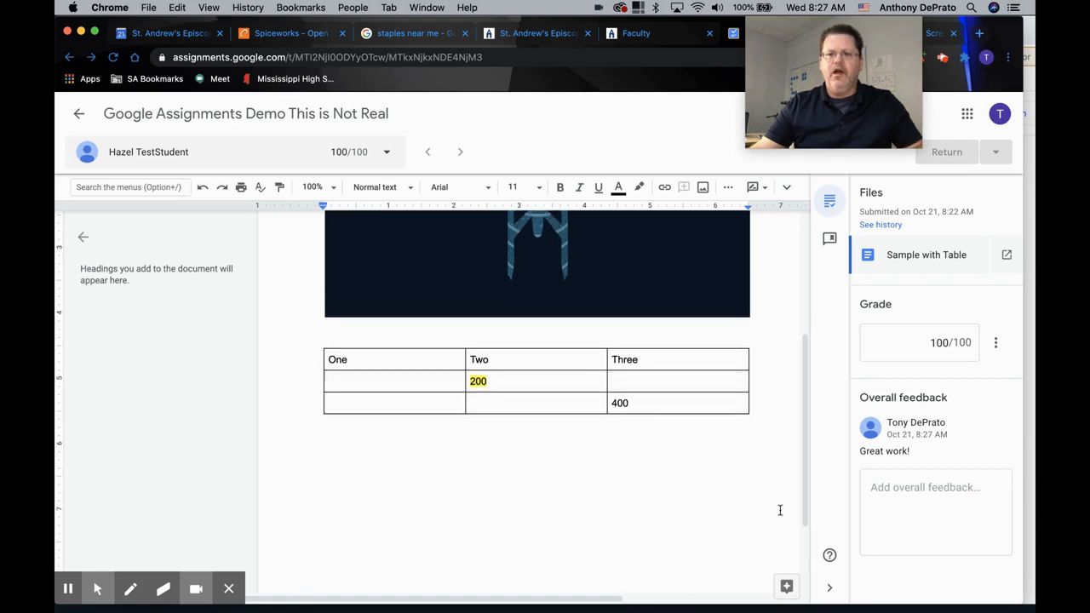
{"action": "scroll", "coordinate": [779, 511], "scroll_direction": "up", "scroll_amount": 5}
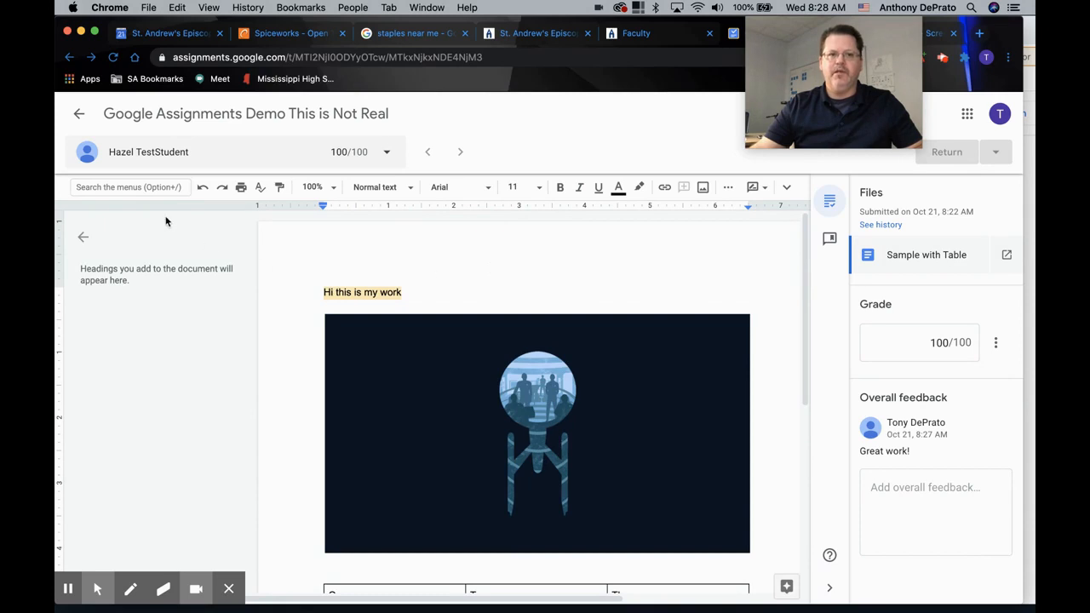
{"action": "left_click", "coordinate": [82, 237]}
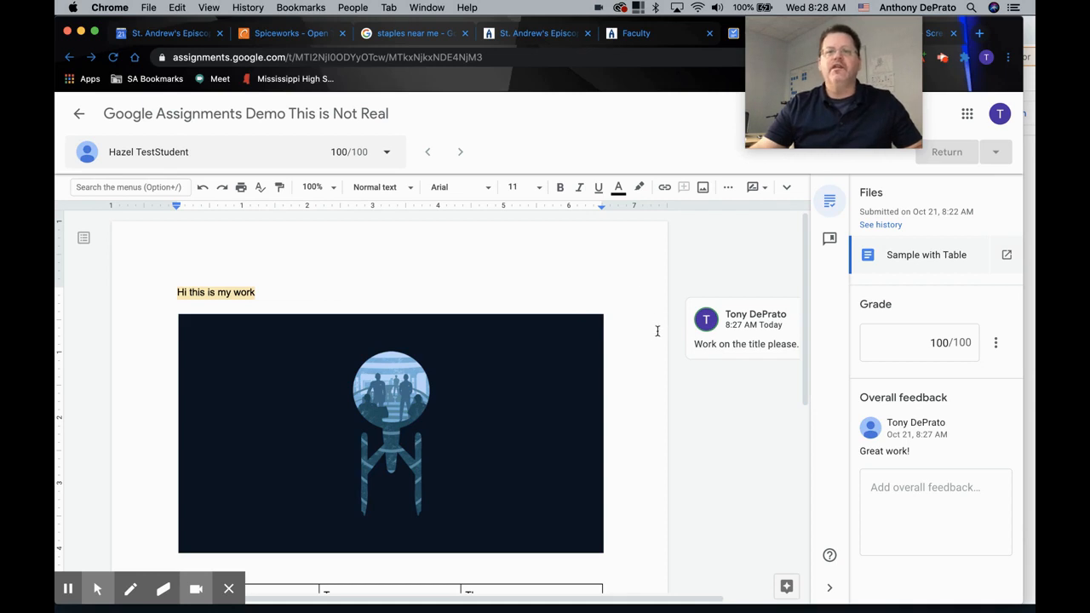
Step: Examine the document's full set of menus, the title comment, the table highlight and the overall feedback field
{"action": "left_click", "coordinate": [787, 190]}
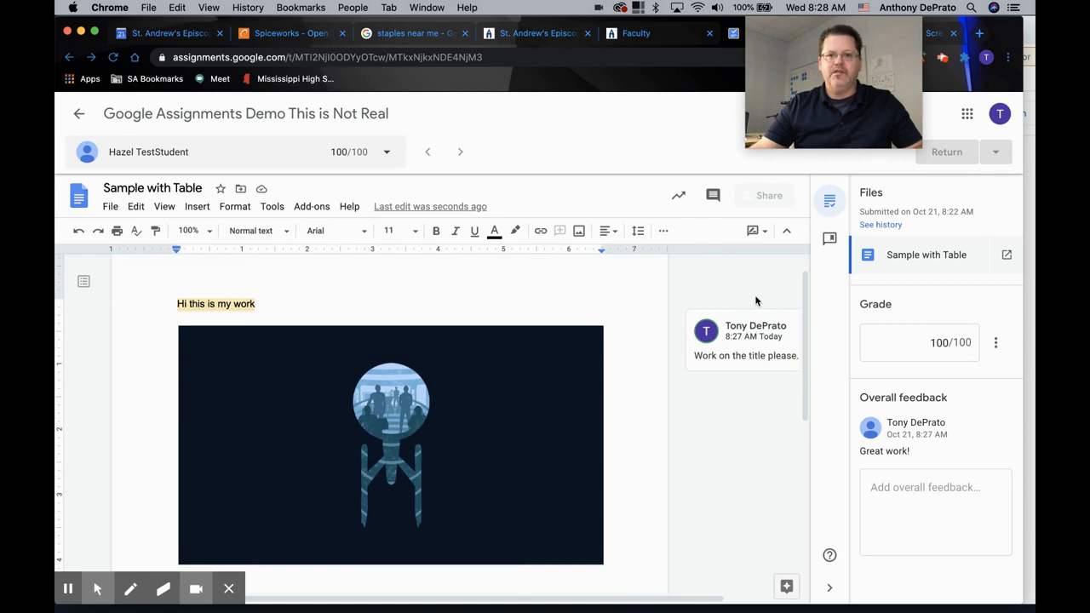
{"action": "left_click", "coordinate": [788, 233]}
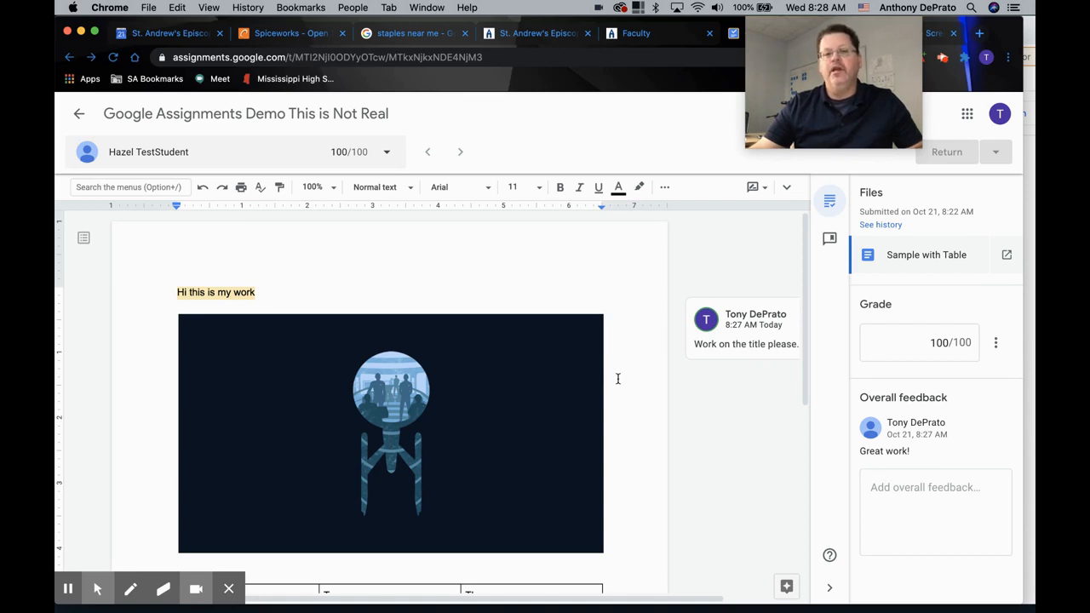
{"action": "scroll", "coordinate": [618, 378], "scroll_direction": "down", "scroll_amount": 1}
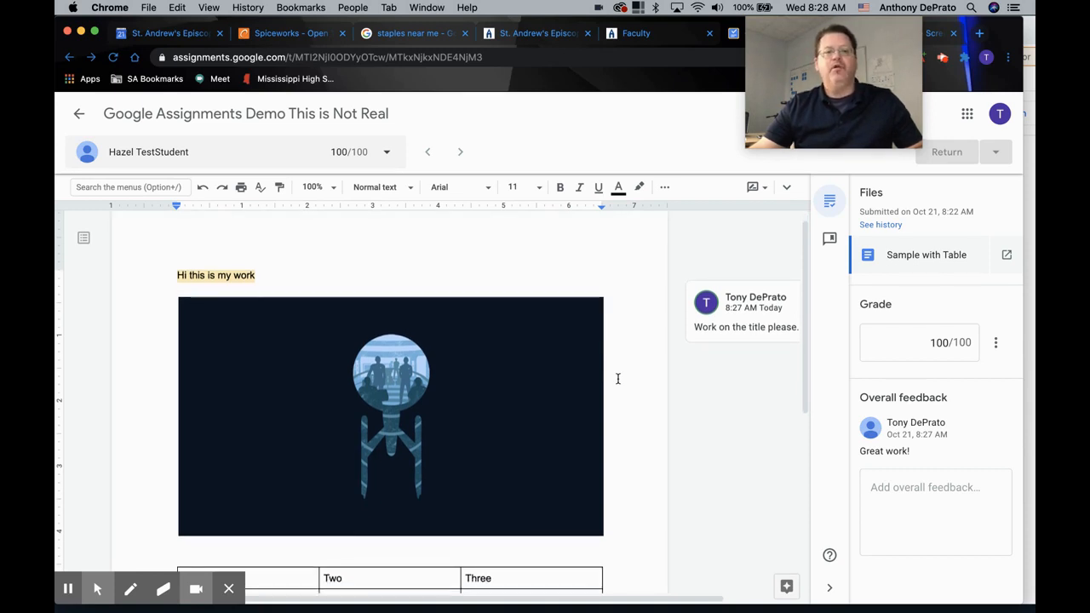
{"action": "scroll", "coordinate": [619, 378], "scroll_direction": "down", "scroll_amount": 1}
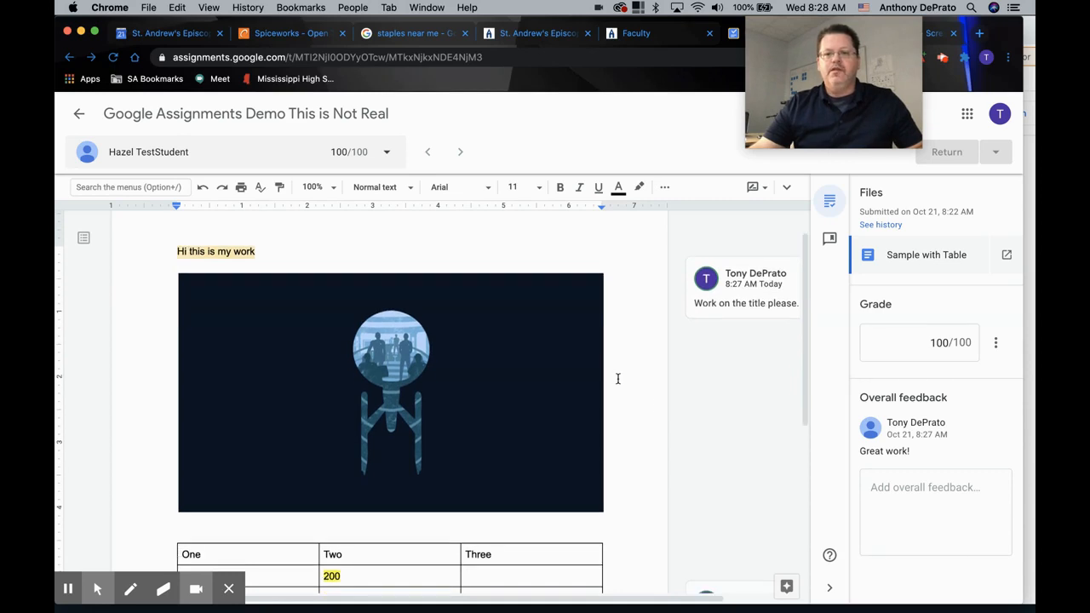
{"action": "left_click", "coordinate": [931, 511]}
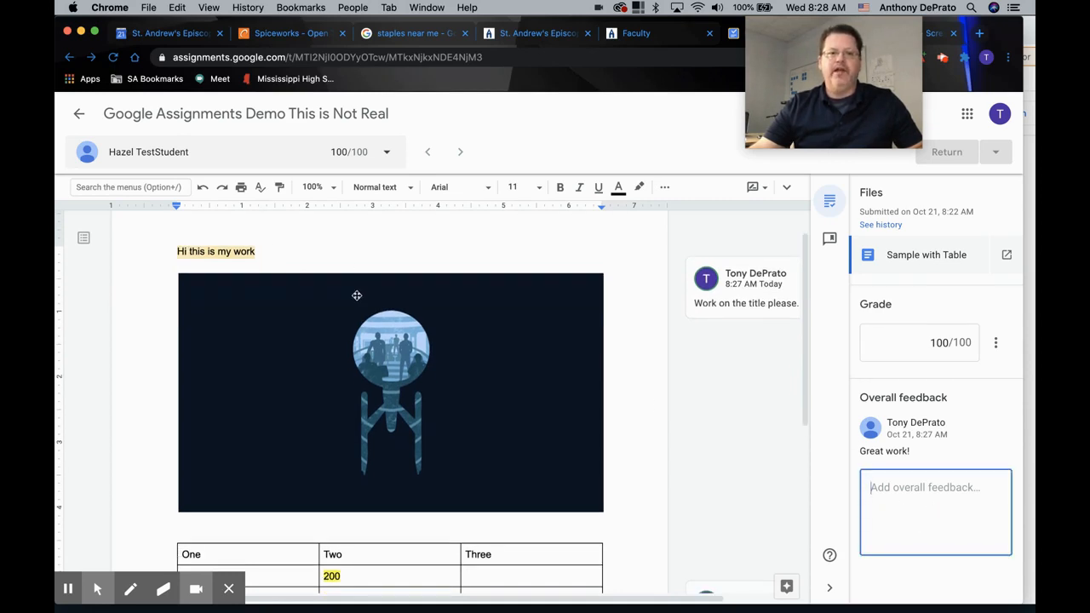
{"action": "scroll", "coordinate": [421, 337], "scroll_direction": "down", "scroll_amount": 1}
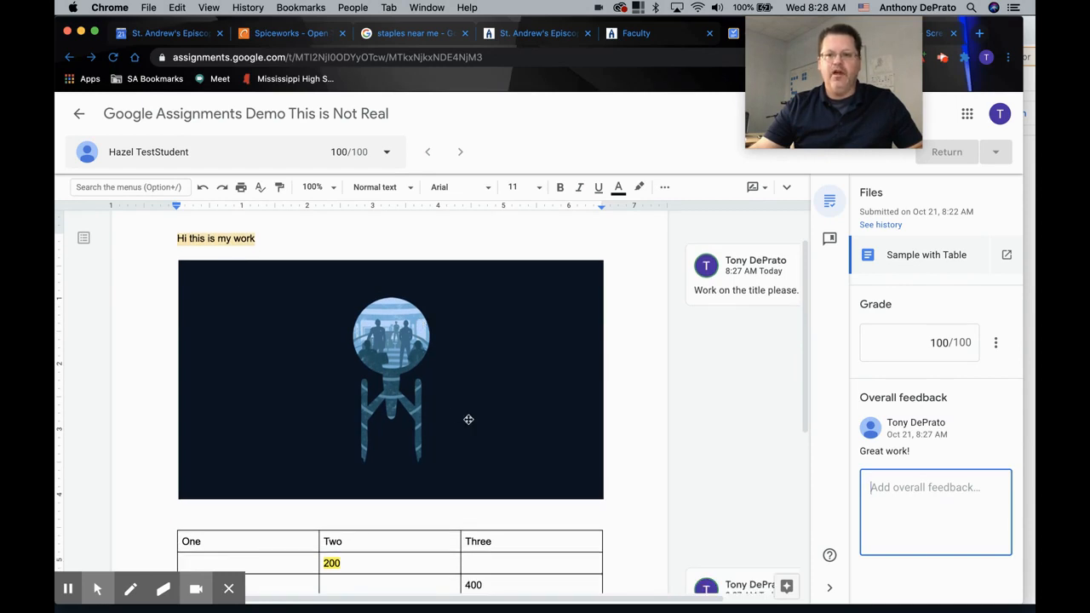
{"action": "scroll", "coordinate": [468, 419], "scroll_direction": "down", "scroll_amount": 4}
{"action": "scroll", "coordinate": [526, 477], "scroll_direction": "down", "scroll_amount": 3}
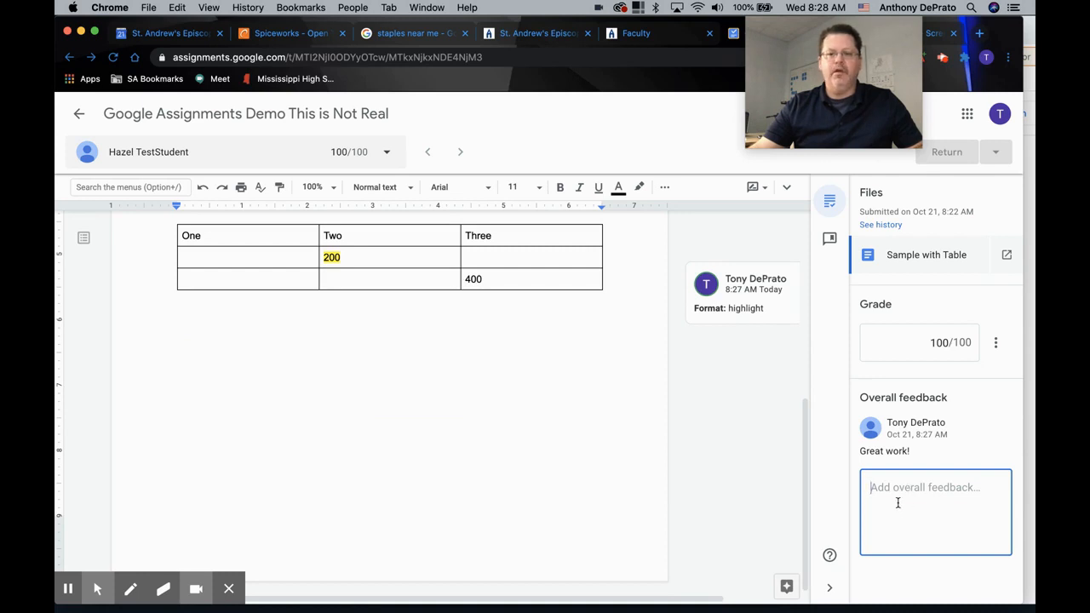
{"action": "scroll", "coordinate": [656, 452], "scroll_direction": "up", "scroll_amount": 5}
{"action": "scroll", "coordinate": [656, 452], "scroll_direction": "up", "scroll_amount": 4}
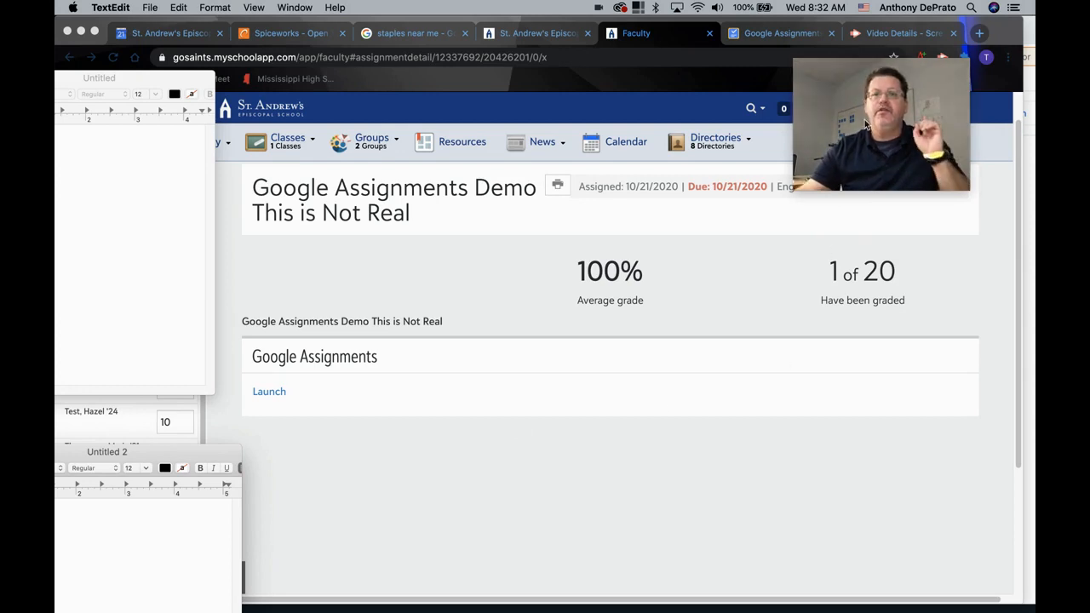
{"action": "left_click", "coordinate": [884, 166]}
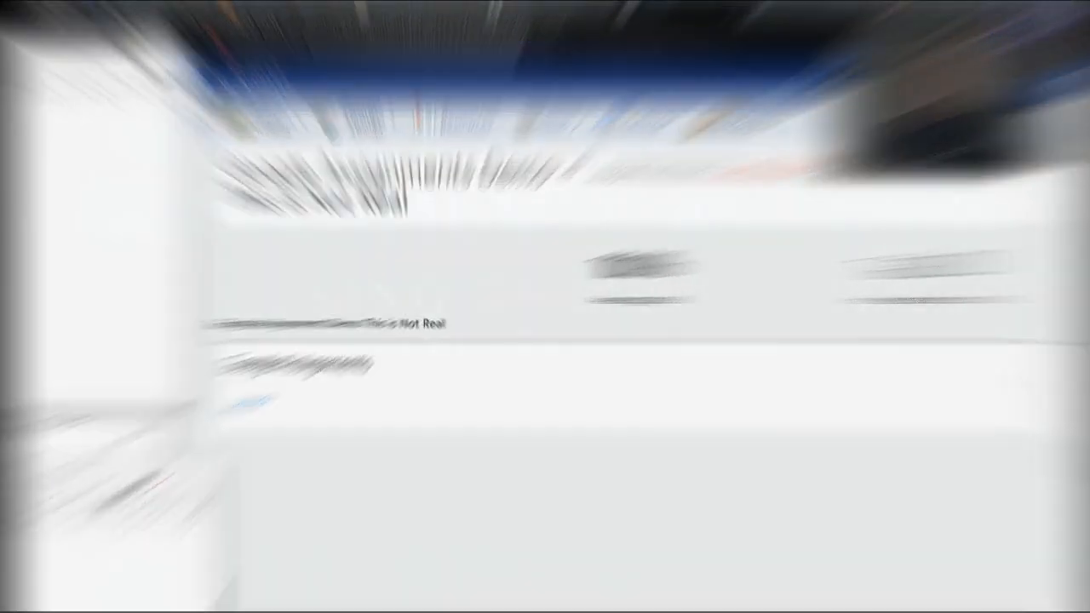